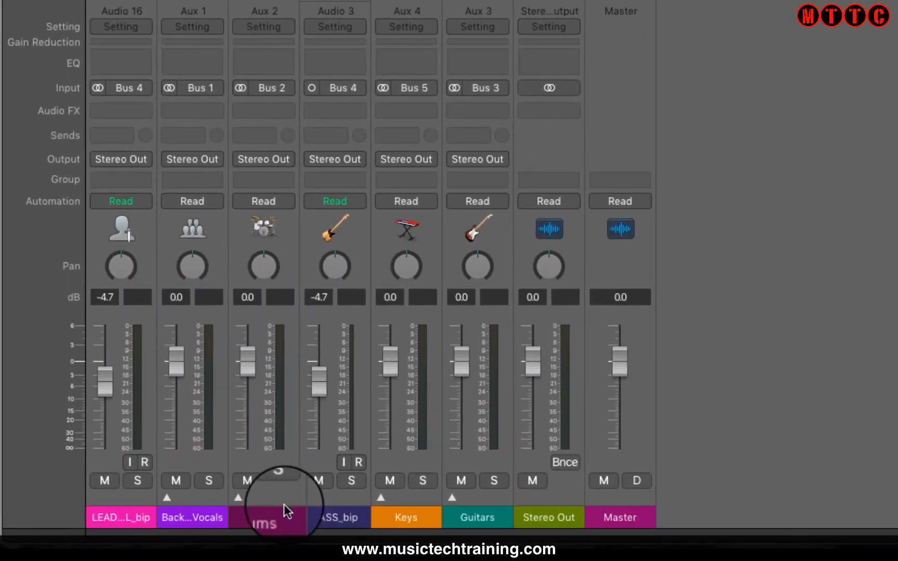
Step: Expand and collapse the Background Vocals stack and the Keys stack in the mixer to view their member channels
{"action": "left_click", "coordinate": [167, 500]}
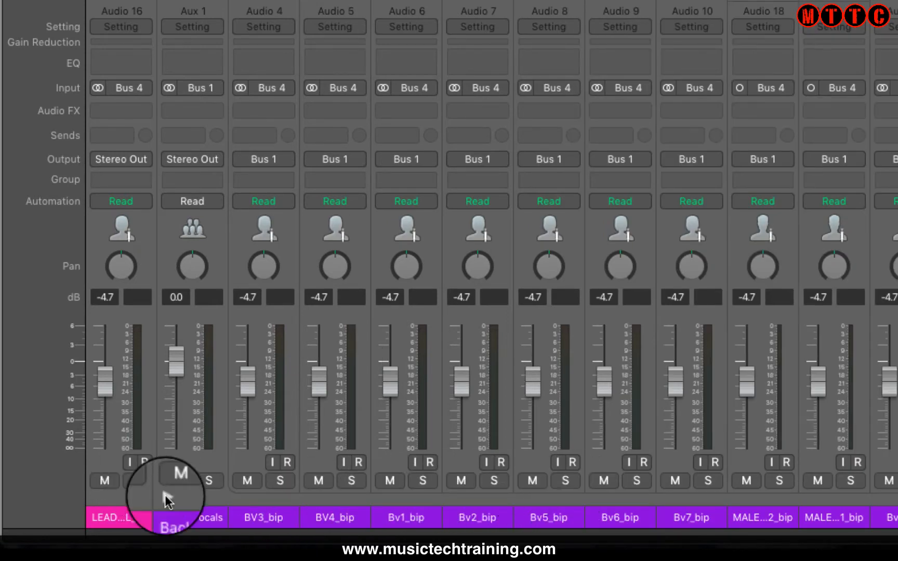
{"action": "left_click", "coordinate": [165, 497]}
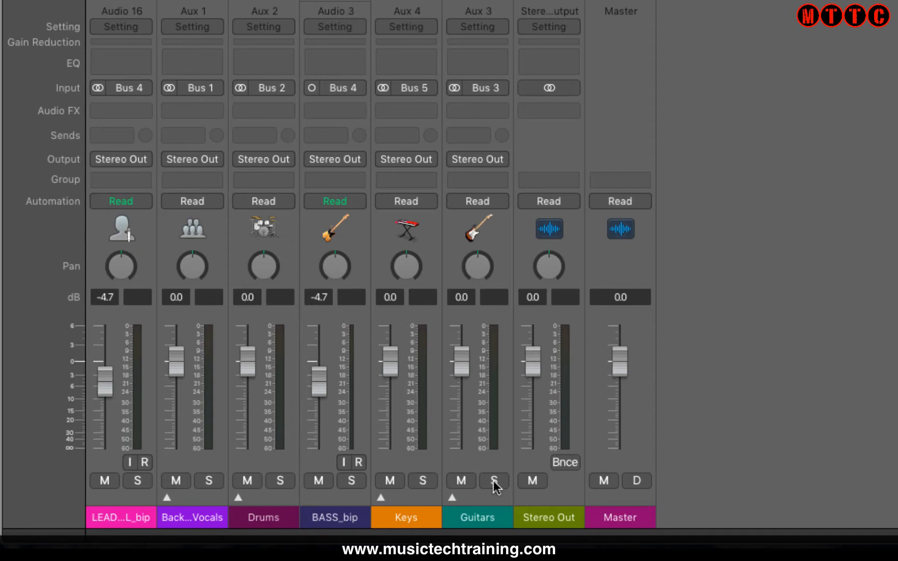
{"action": "left_click", "coordinate": [386, 499]}
{"action": "left_click", "coordinate": [381, 498]}
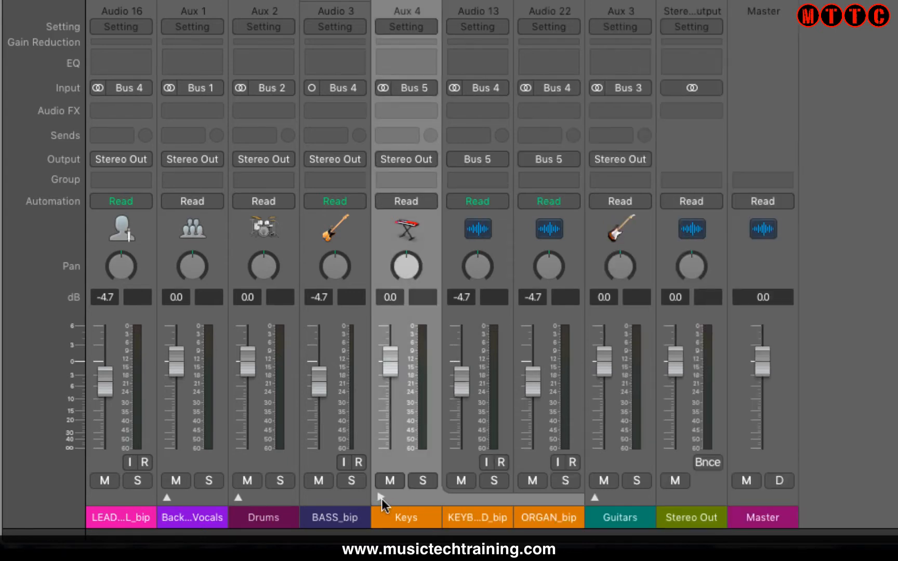
{"action": "left_click", "coordinate": [382, 498]}
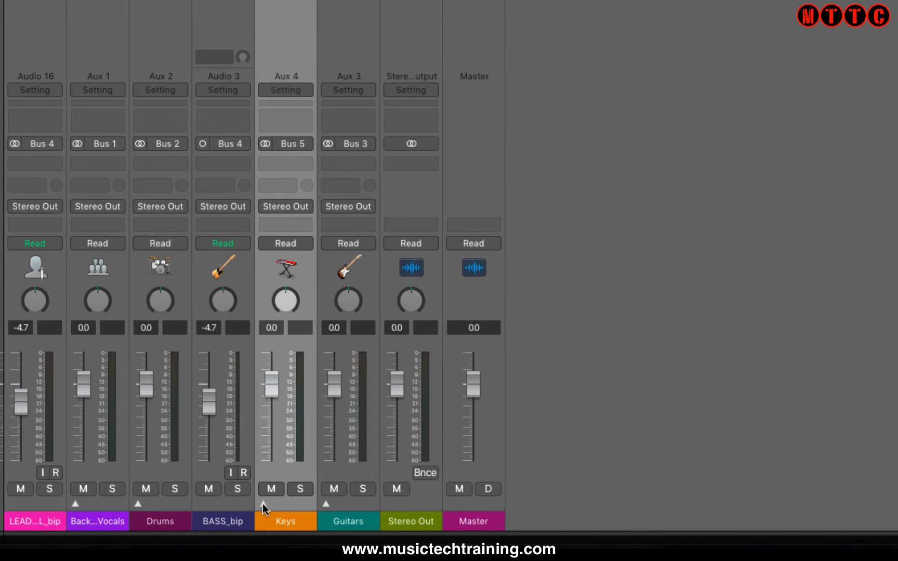
Step: Expand the Keys, Guitars, Drums and Background Vocals track stacks in the mixer
{"action": "left_click", "coordinate": [262, 504]}
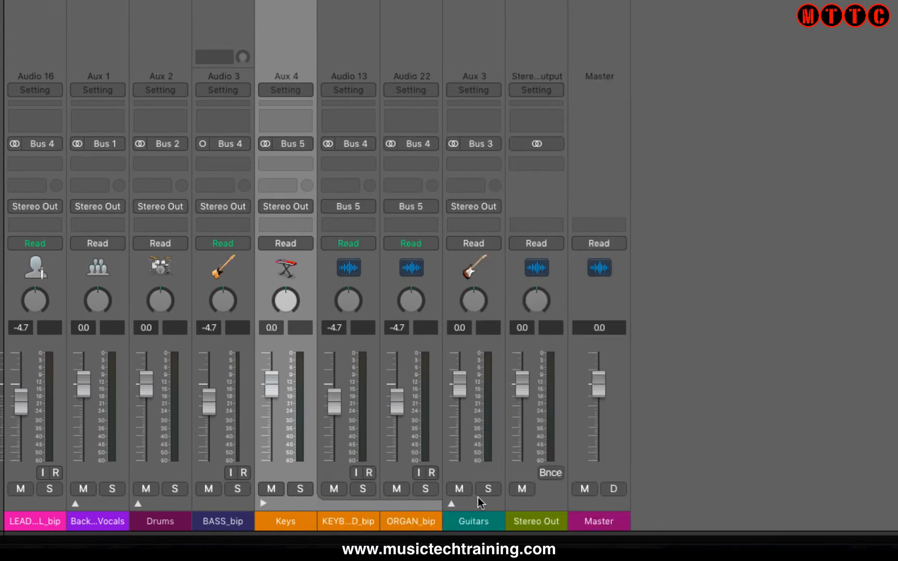
{"action": "left_click", "coordinate": [451, 504]}
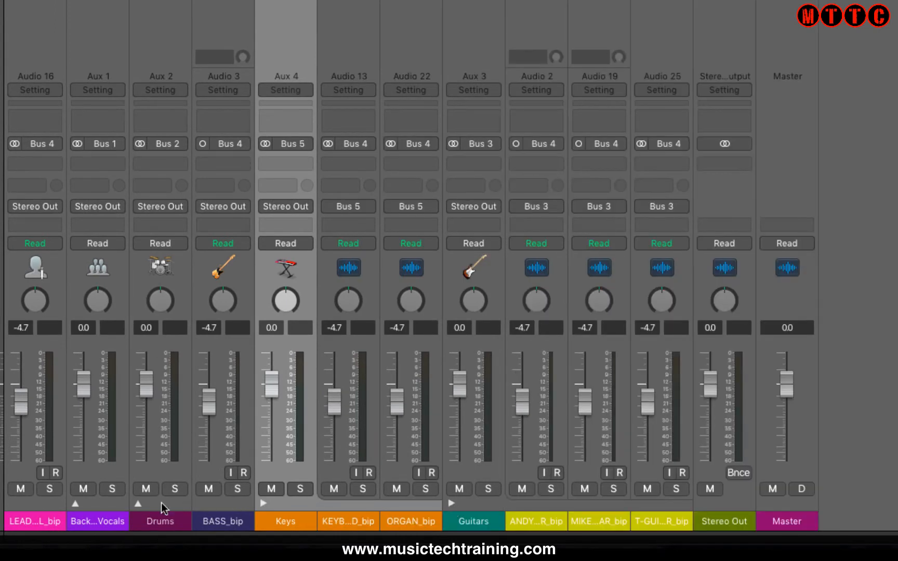
{"action": "left_click", "coordinate": [138, 504]}
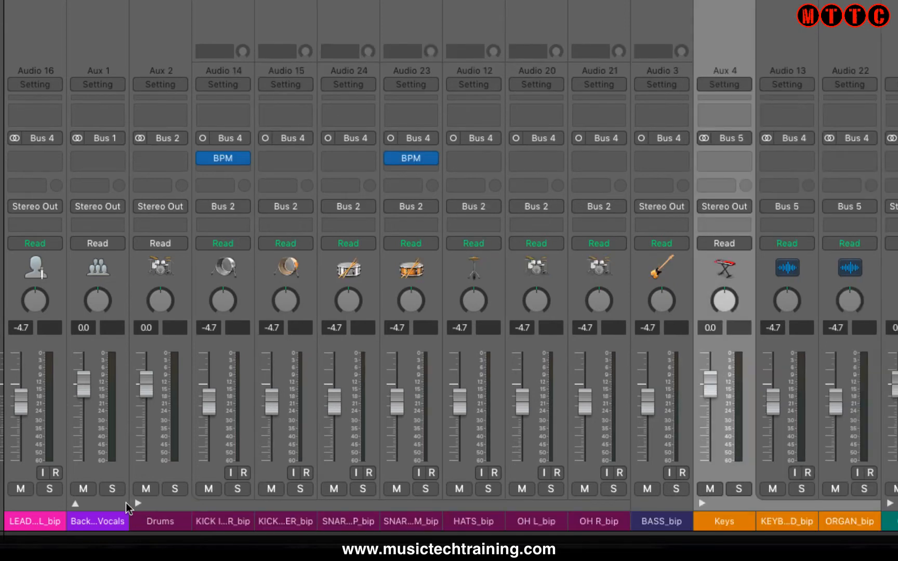
{"action": "left_click", "coordinate": [73, 504]}
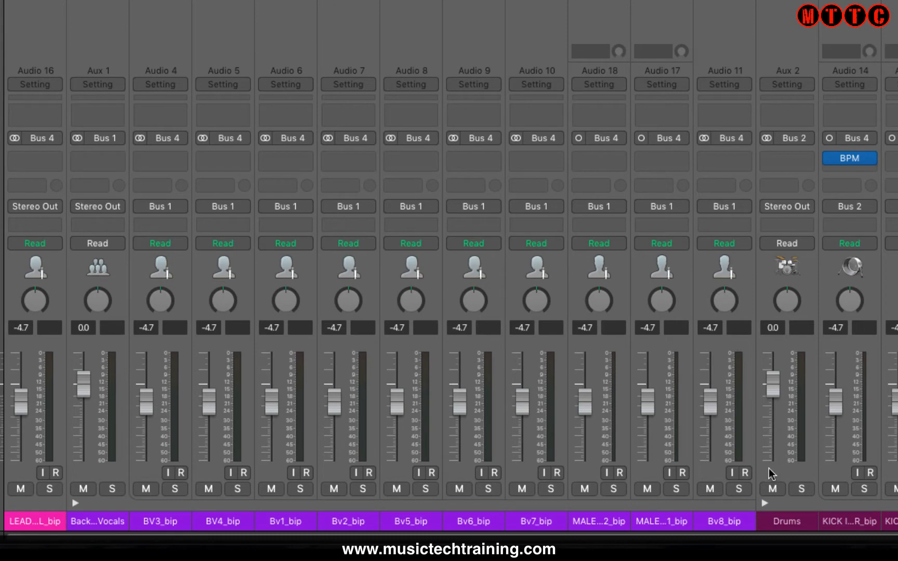
Step: Collapse the Keys, Guitars and Background Vocals track stacks, leaving the Drums stack expanded
{"action": "scroll", "coordinate": [131, 471], "scroll_direction": "right", "scroll_amount": 15}
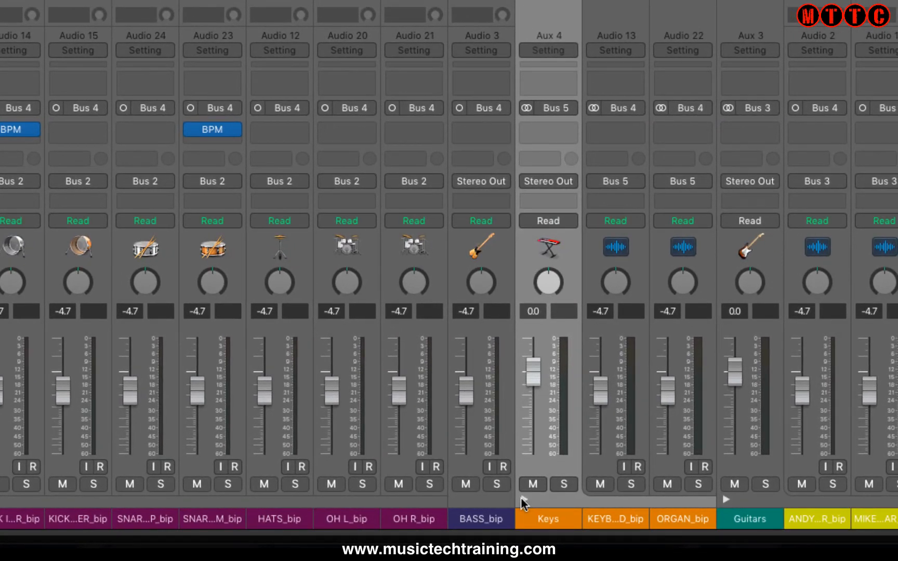
{"action": "left_click", "coordinate": [522, 499]}
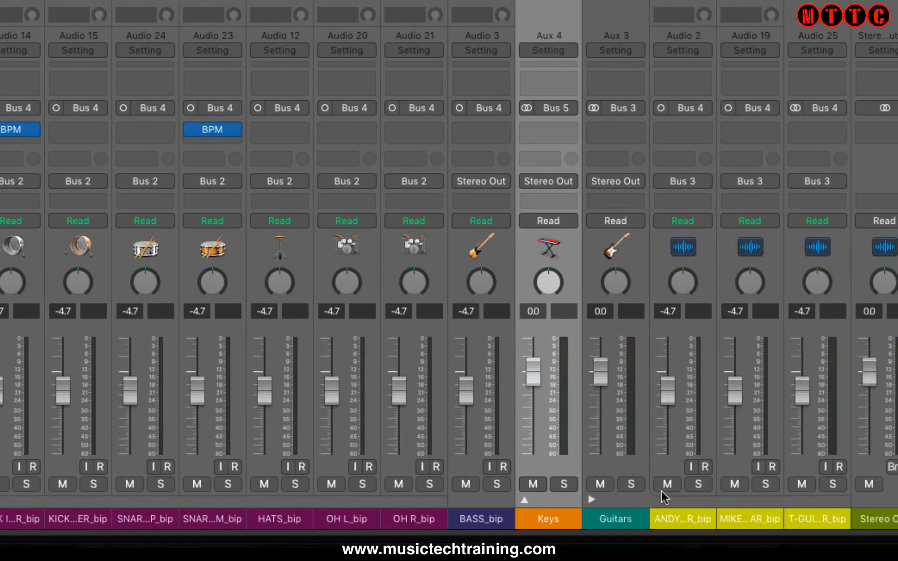
{"action": "left_click", "coordinate": [592, 499]}
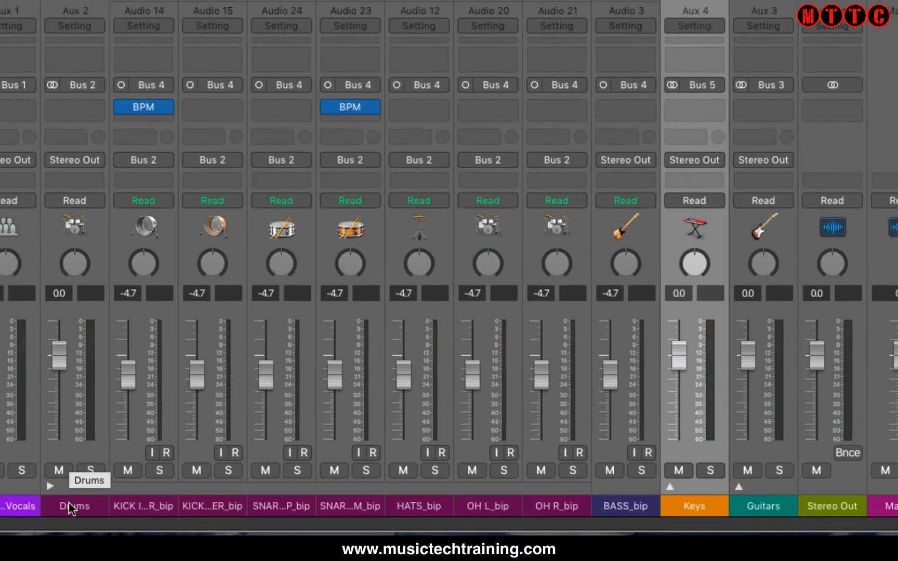
Step: Open the channel strip component configuration and hide the Group, Control Surface Bars and Input / Instrument components
{"action": "right_click", "coordinate": [35, 508]}
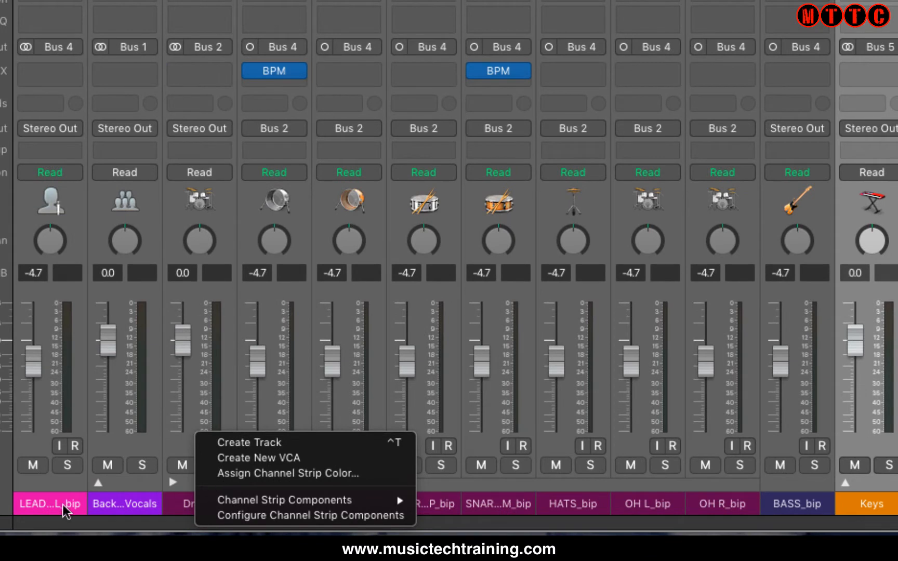
{"action": "left_click", "coordinate": [58, 501]}
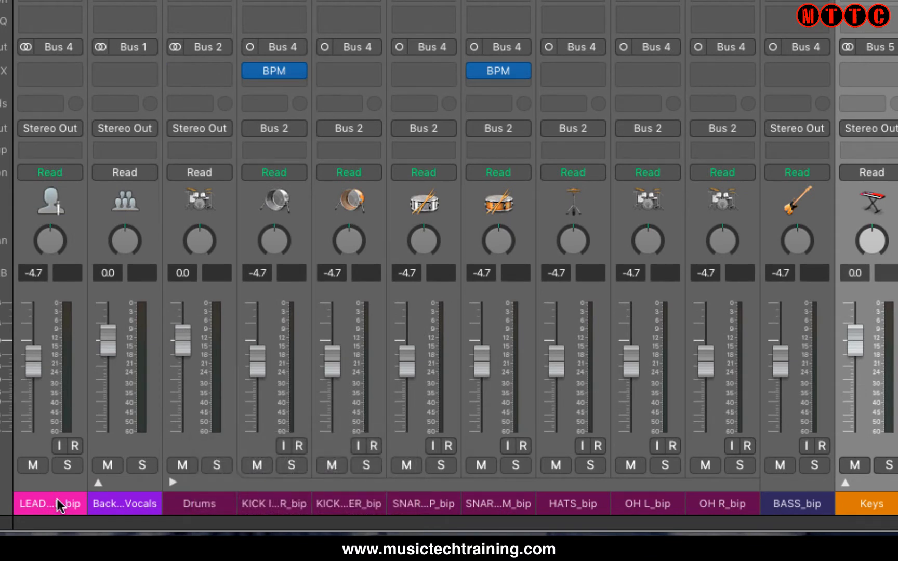
{"action": "right_click", "coordinate": [60, 505]}
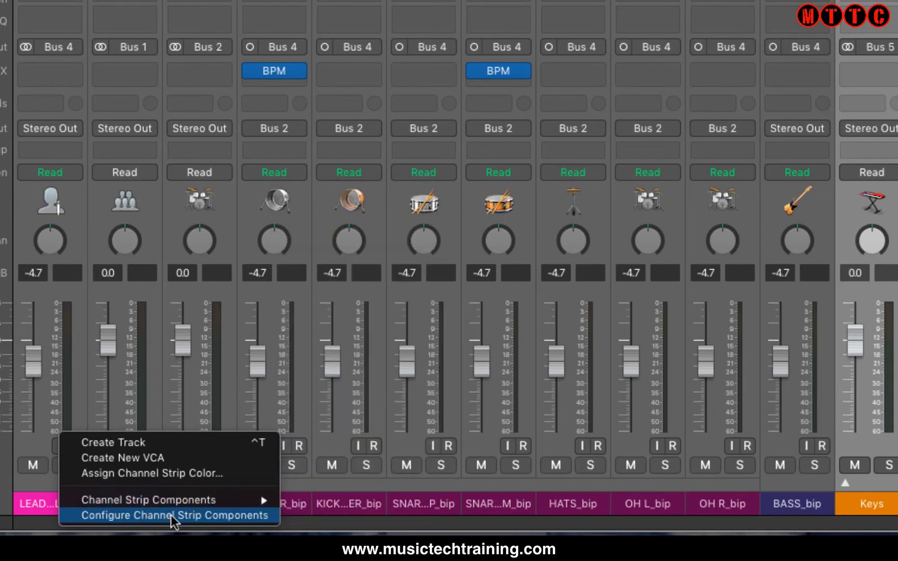
{"action": "left_click", "coordinate": [171, 517]}
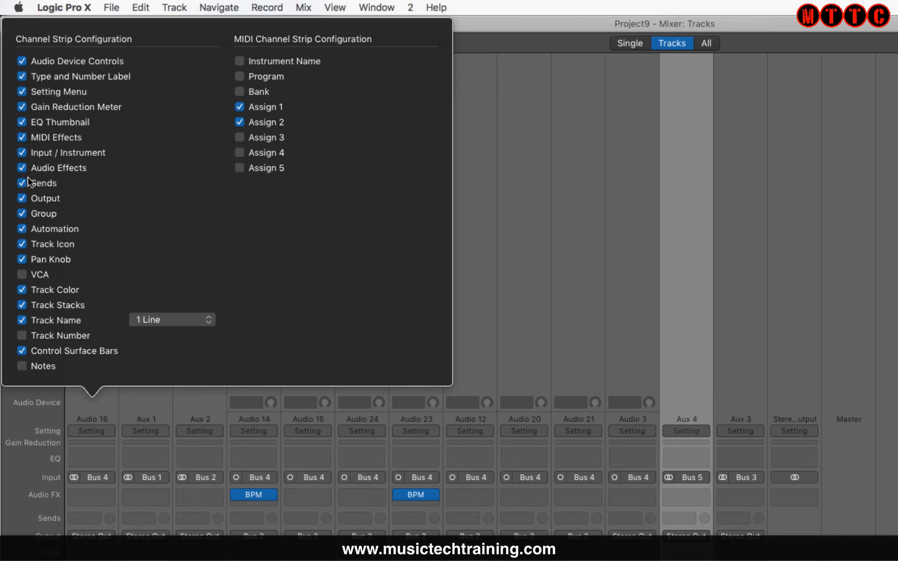
{"action": "left_click", "coordinate": [22, 215]}
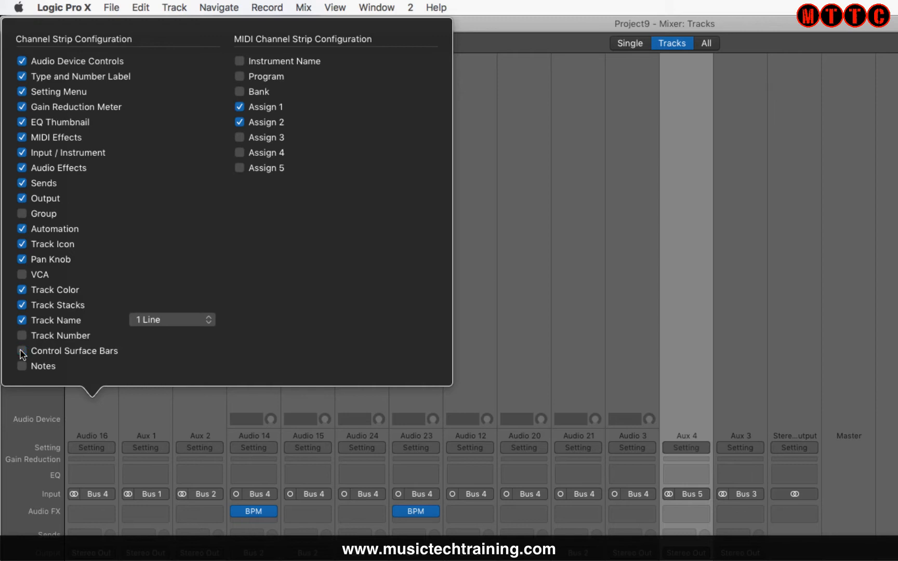
{"action": "left_click", "coordinate": [99, 152]}
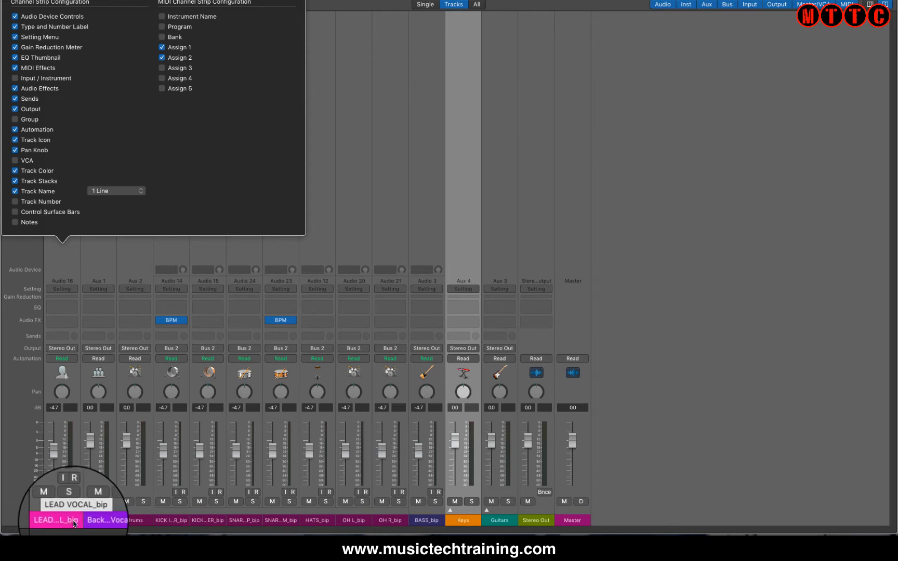
Step: Set the Track Name display to 2 Lines, try 3 Lines, and return it to 2 Lines
{"action": "left_click", "coordinate": [116, 190]}
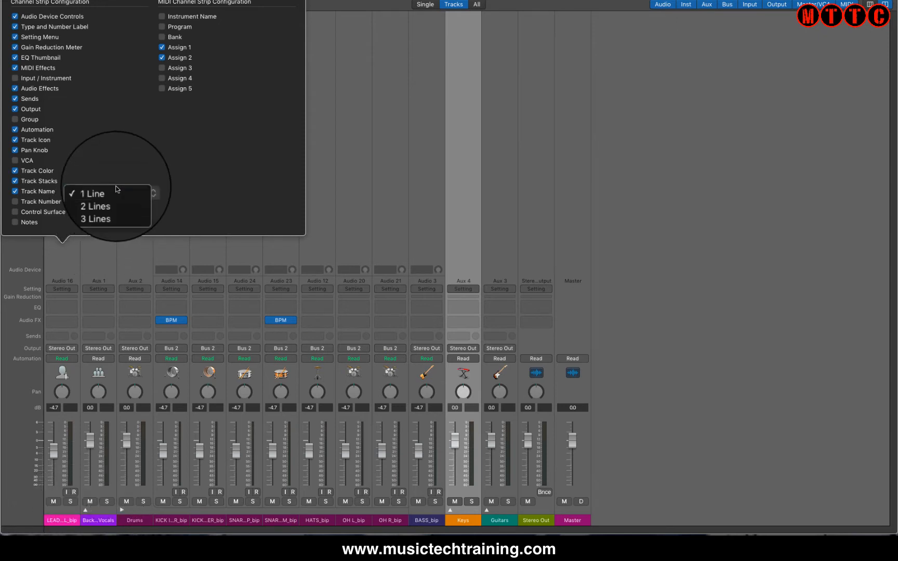
{"action": "left_click", "coordinate": [96, 206]}
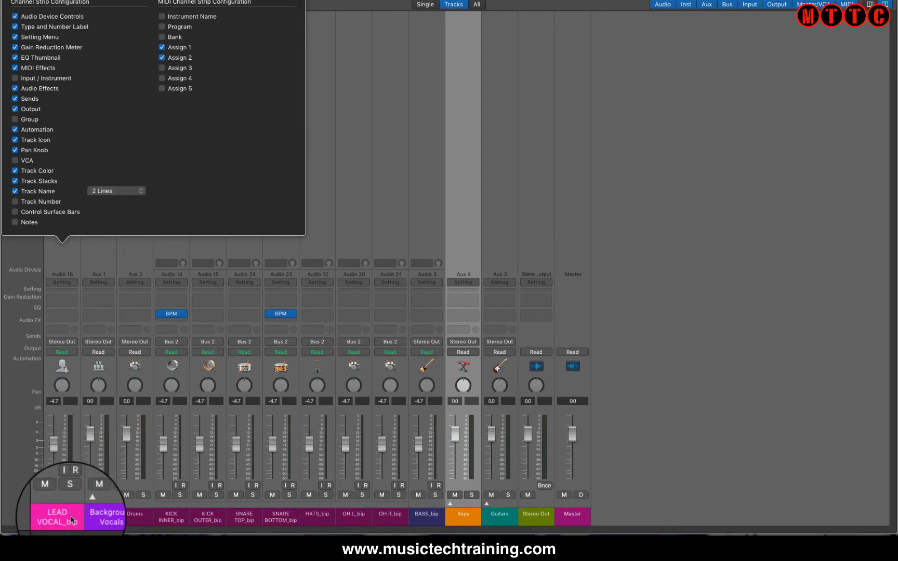
{"action": "left_click", "coordinate": [127, 193]}
{"action": "left_click", "coordinate": [121, 204]}
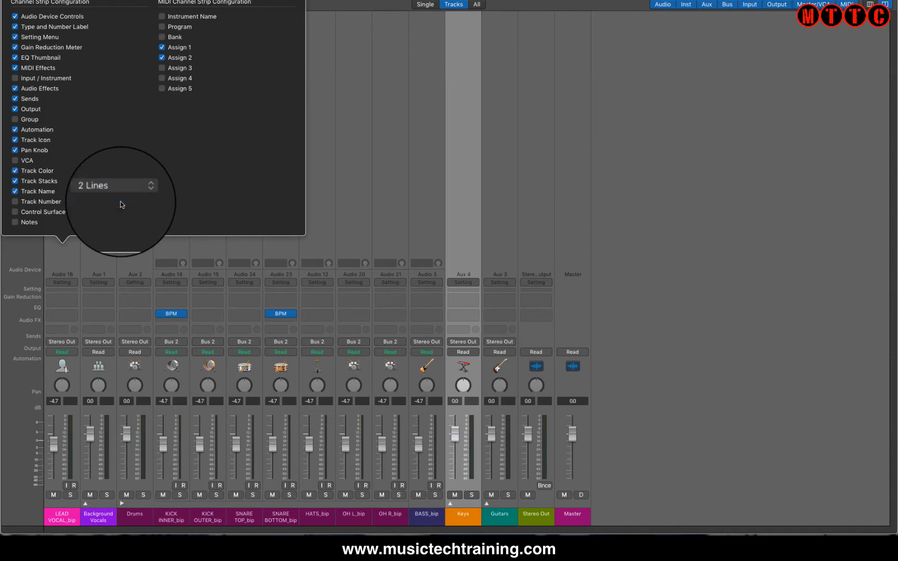
{"action": "left_click", "coordinate": [127, 190]}
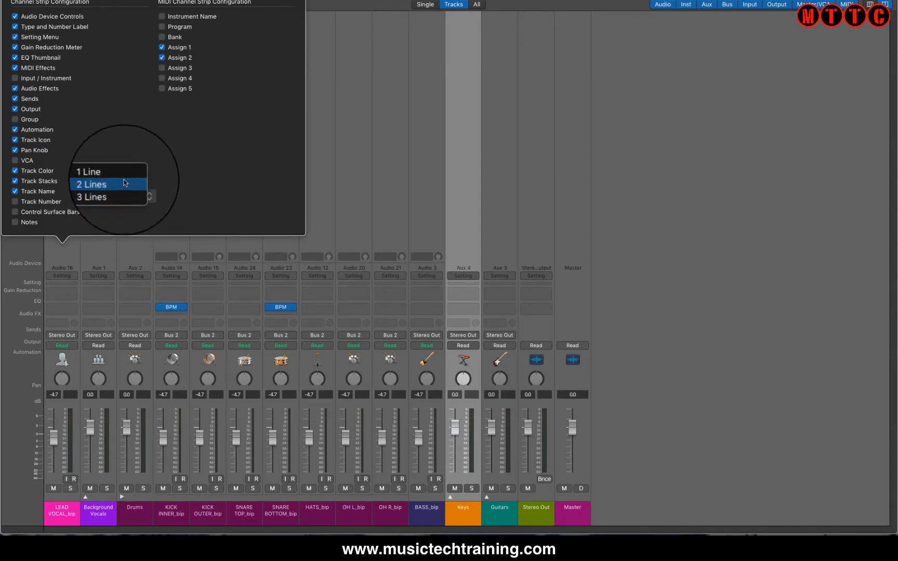
{"action": "left_click", "coordinate": [123, 183]}
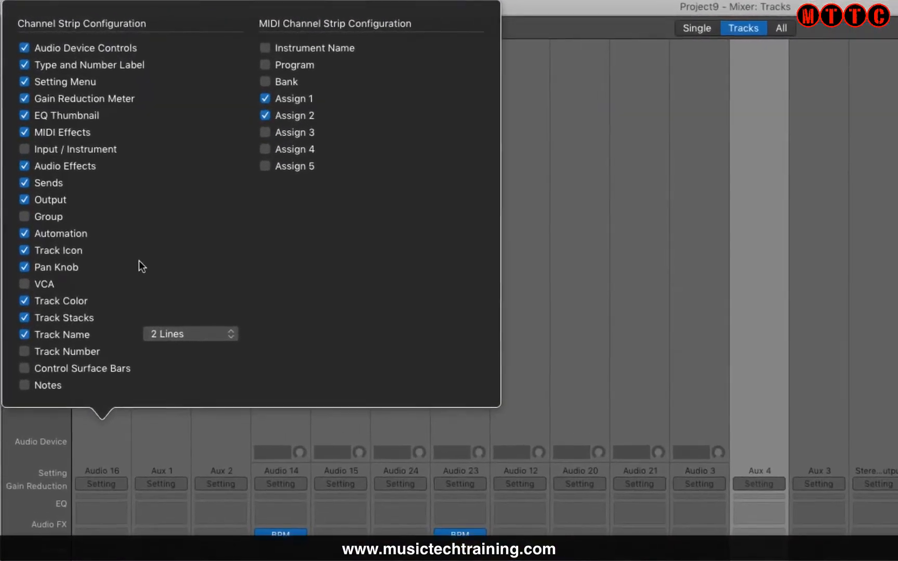
Step: Hide the Sends component on the channel strips and show it again
{"action": "left_click", "coordinate": [24, 183]}
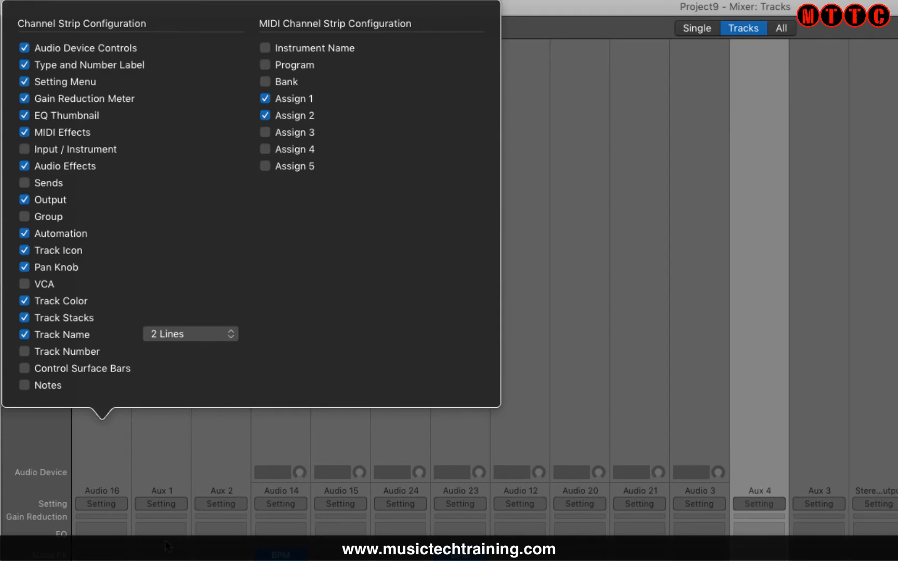
{"action": "left_click", "coordinate": [25, 183]}
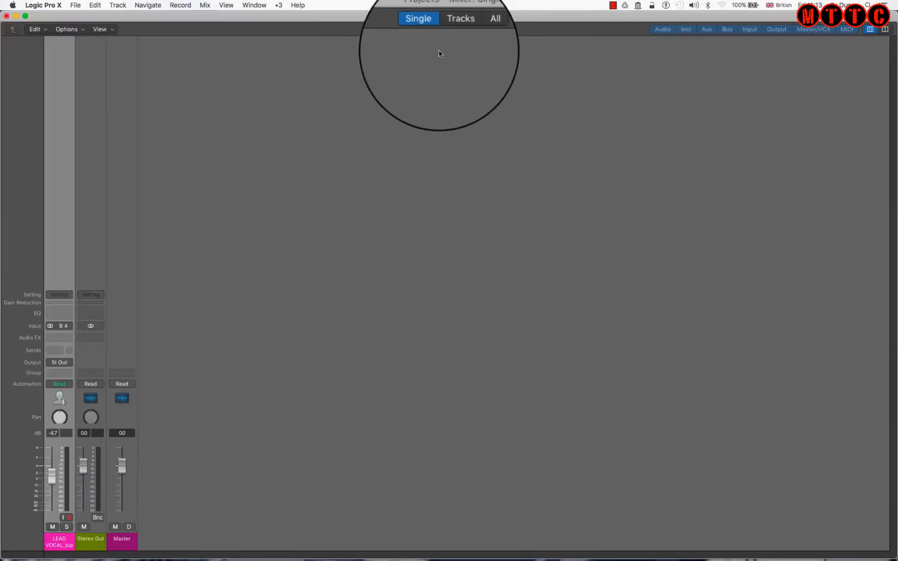
Step: Compare the mixer's Tracks, All and Single views, ending on the Single view
{"action": "left_click", "coordinate": [456, 30]}
{"action": "left_click", "coordinate": [477, 30]}
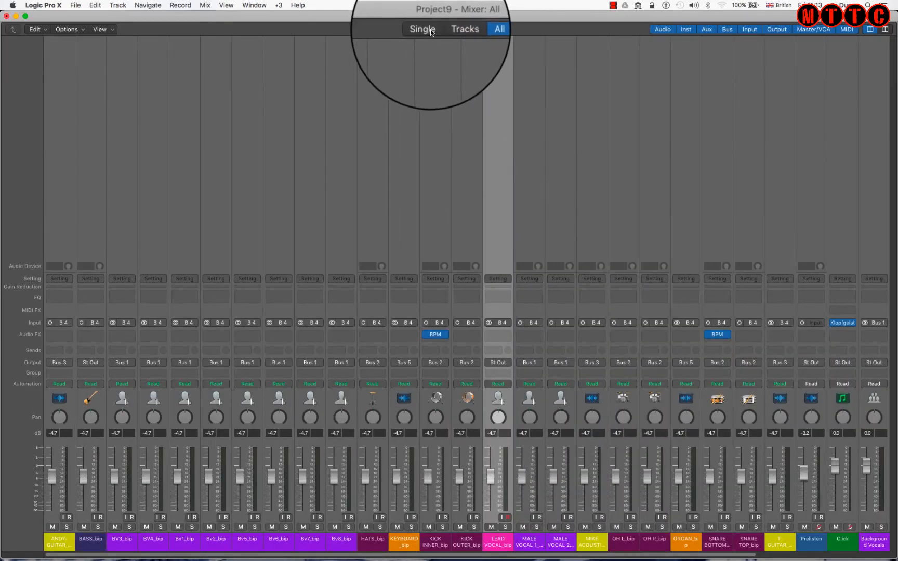
{"action": "left_click", "coordinate": [431, 31]}
{"action": "left_click", "coordinate": [460, 31]}
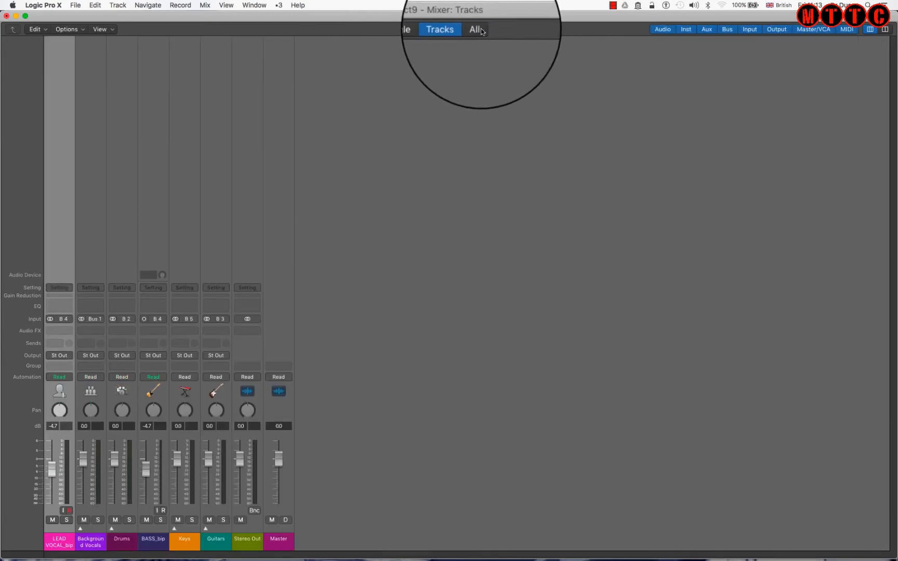
{"action": "left_click", "coordinate": [480, 30]}
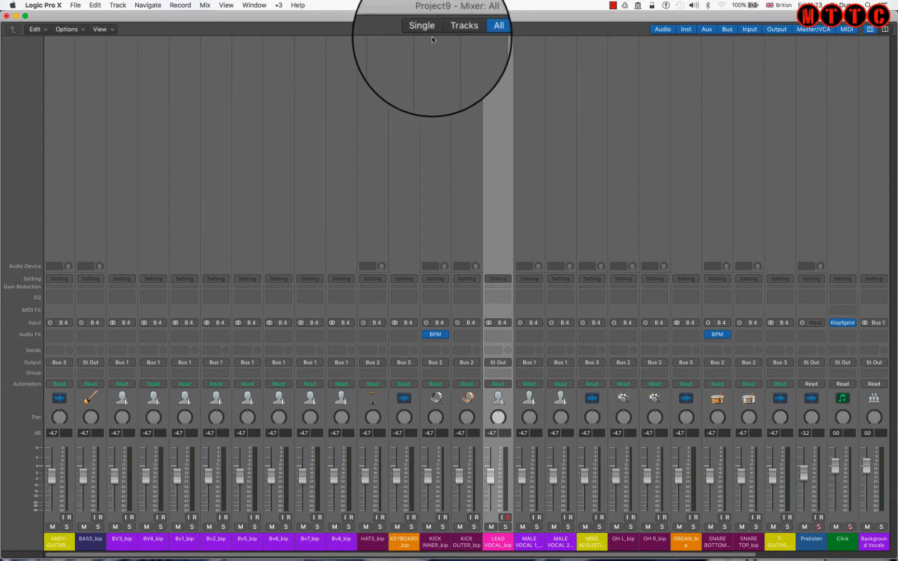
{"action": "left_click", "coordinate": [428, 30]}
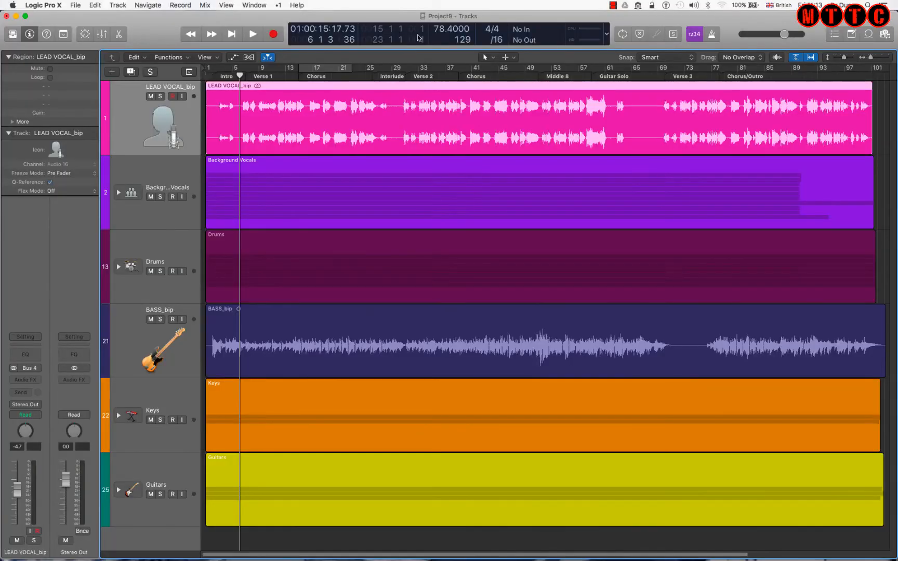
Step: Select the BASS_bip track in the arrangement and view its channel strip in the Single-view mixer of screenset 3
{"action": "left_click_drag", "start_coordinate": [136, 133], "coordinate": [136, 133]}
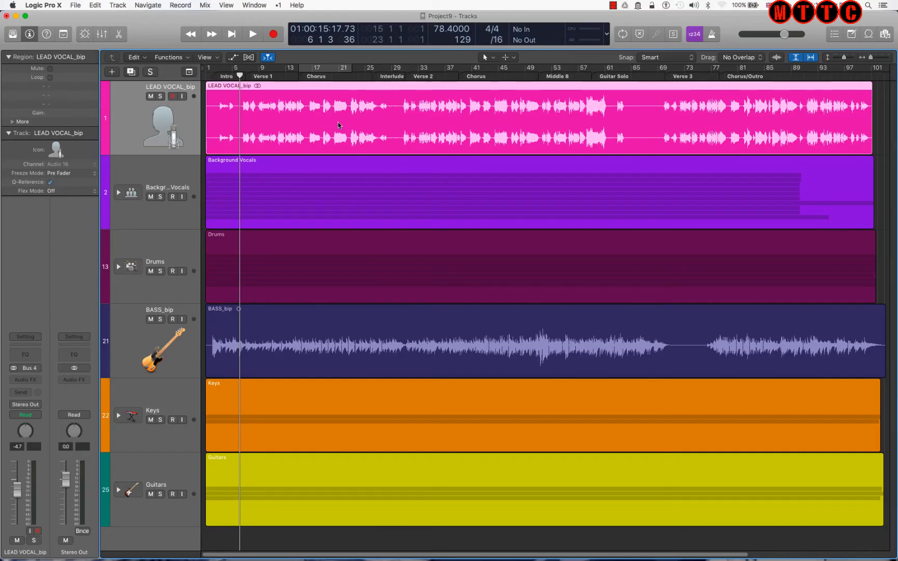
{"action": "left_click", "coordinate": [152, 364]}
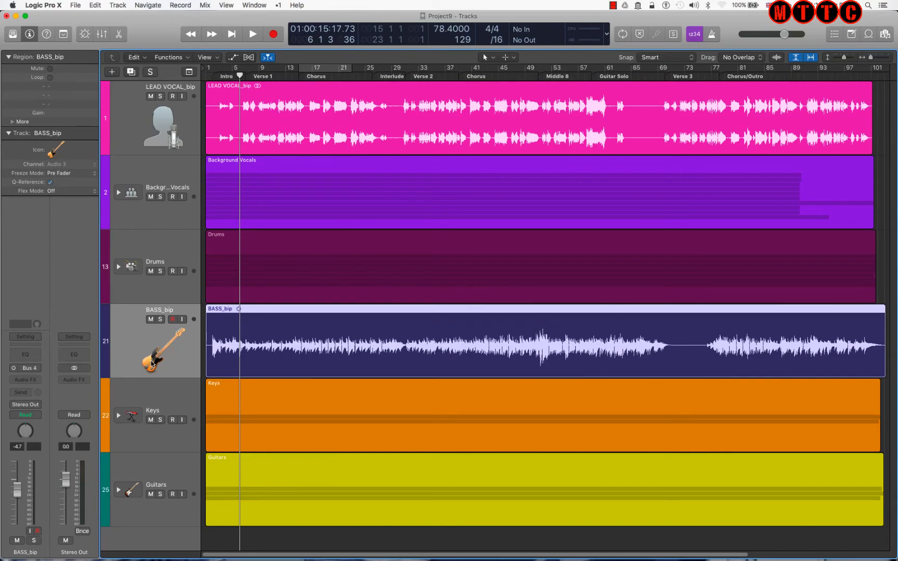
{"action": "key", "text": "3"}
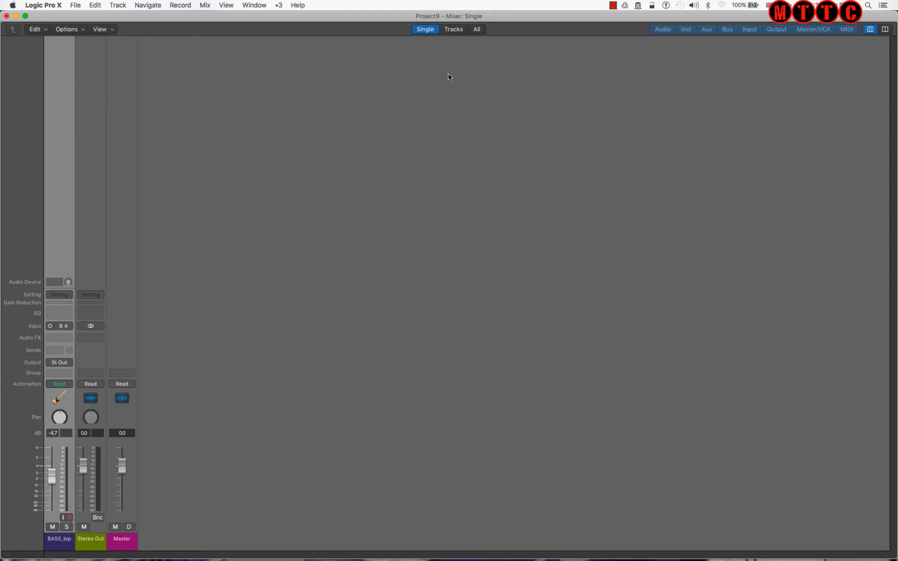
Step: Select the Drums stack in the arrangement and show it in the Single-view mixer with wide channel strips
{"action": "key", "text": "1"}
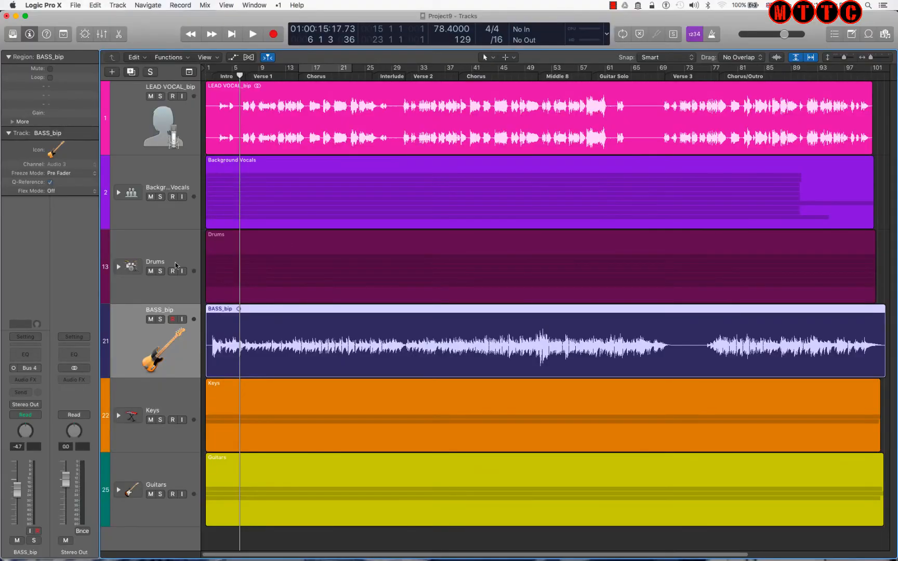
{"action": "left_click", "coordinate": [167, 249]}
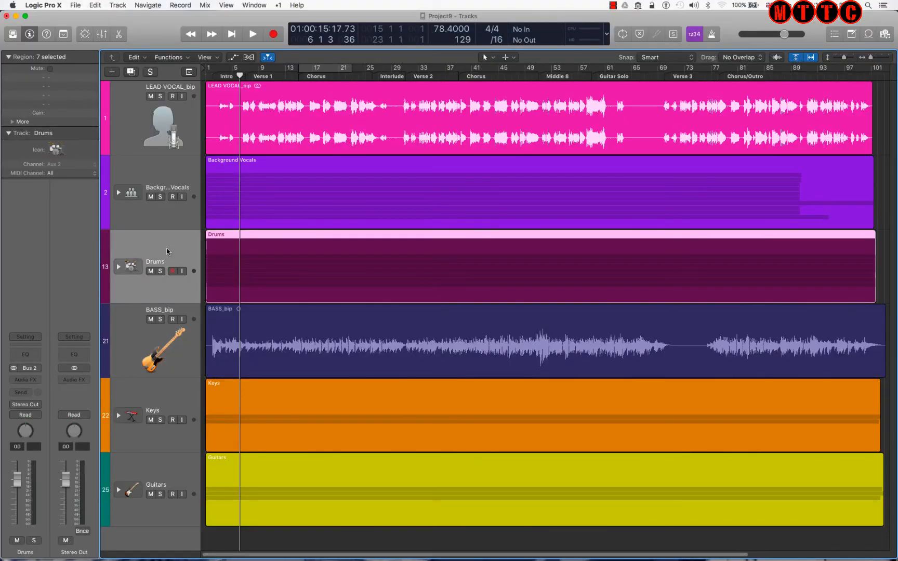
{"action": "key", "text": "3"}
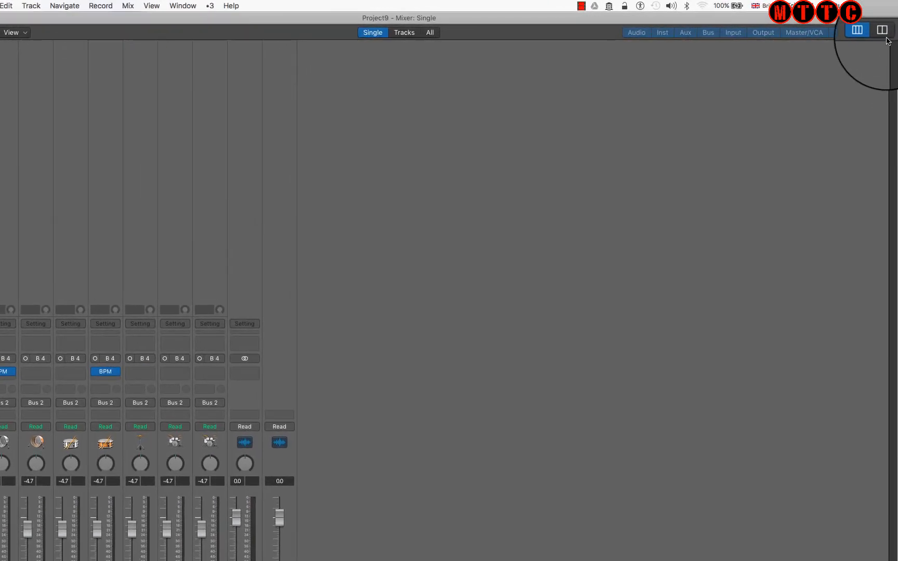
{"action": "left_click", "coordinate": [882, 30]}
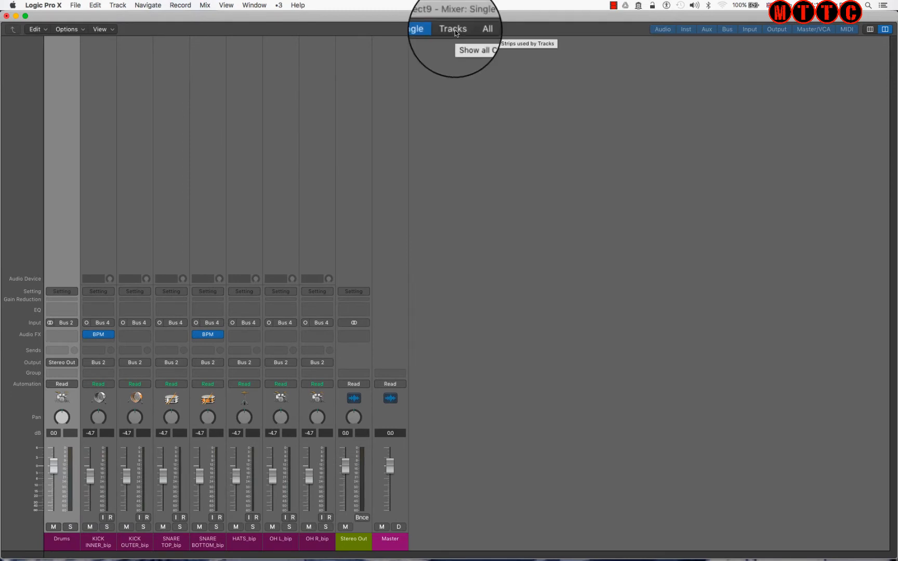
Step: Show the mixer's Tracks view, select the LEAD VOCAL_bip channel strip, and recall screenset 1 to see it selected in the arrangement
{"action": "left_click", "coordinate": [455, 32]}
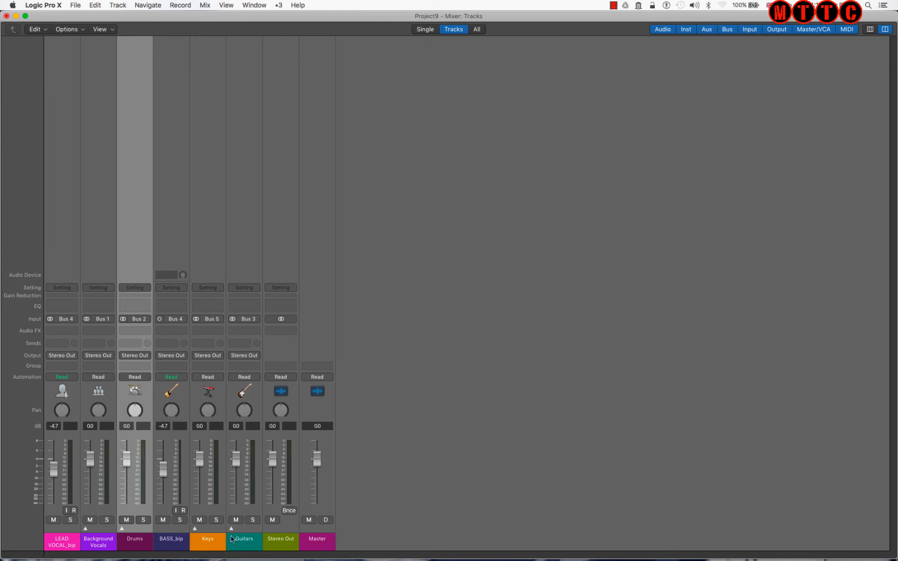
{"action": "left_click", "coordinate": [56, 544]}
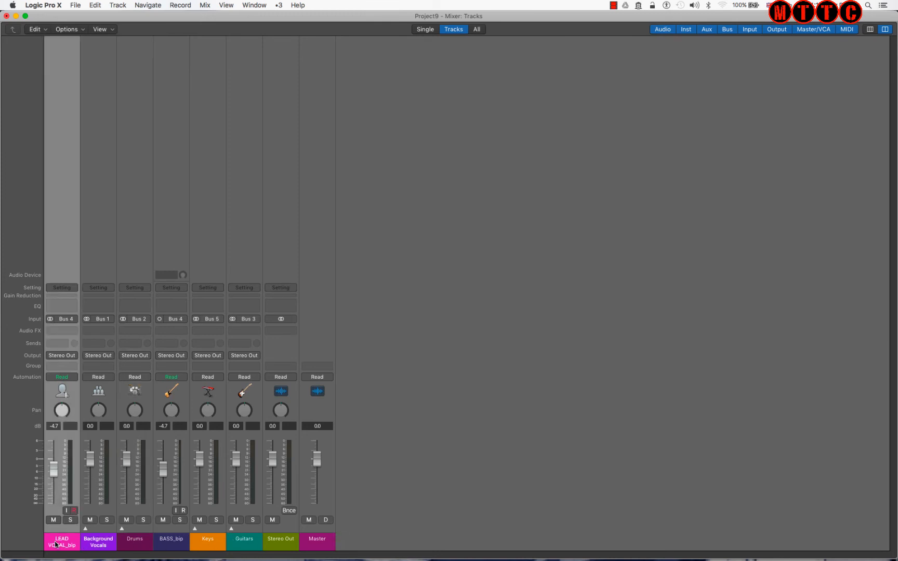
{"action": "key", "text": "1"}
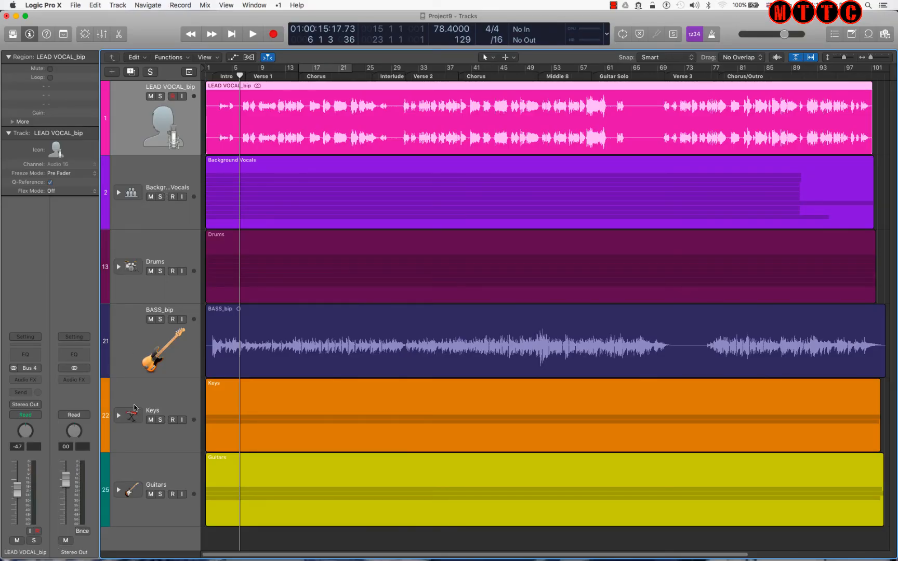
Step: Recall mixer screenset 3, switch it to the Tracks view, and select the Background Vocals channel strip
{"action": "key", "text": "3"}
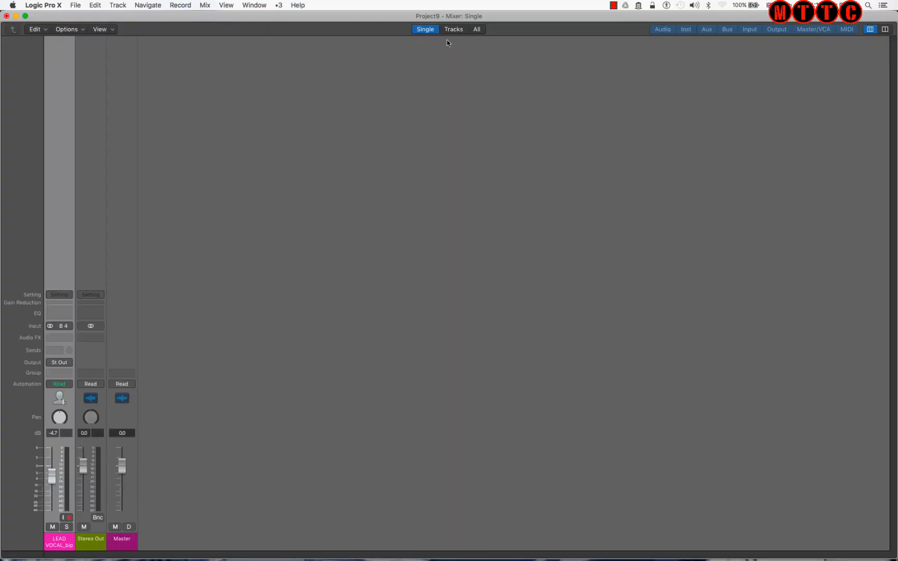
{"action": "left_click", "coordinate": [454, 29]}
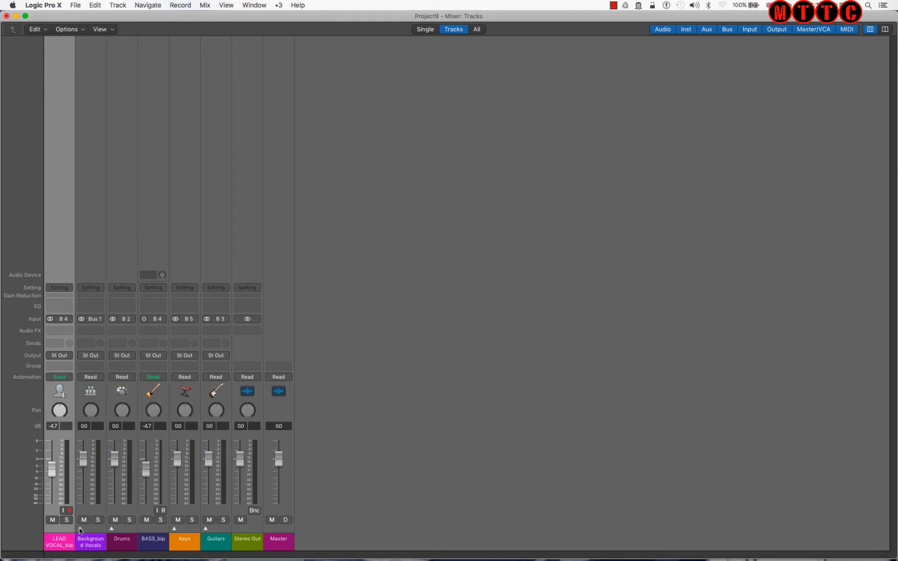
{"action": "left_click", "coordinate": [84, 542]}
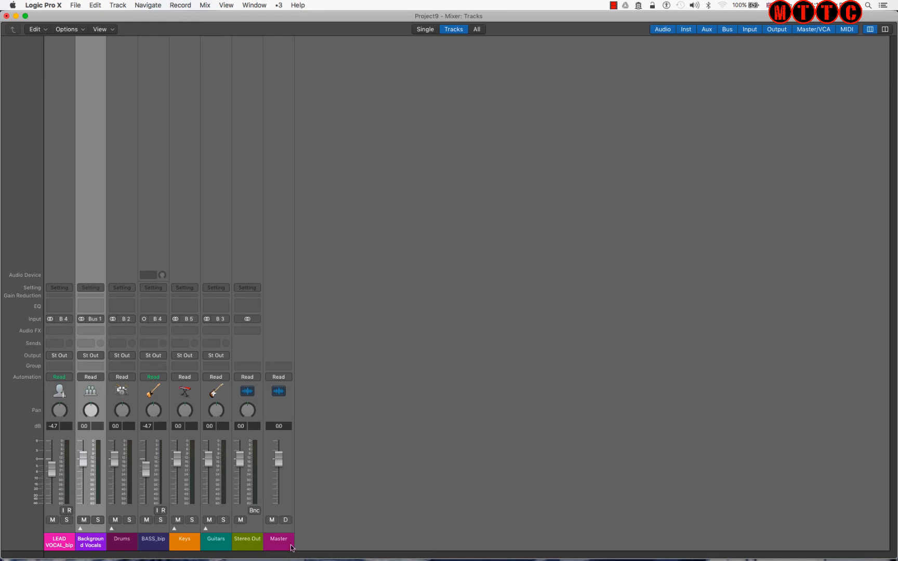
Step: Switch the mixer to the All view and look through every channel strip from first to last
{"action": "left_click", "coordinate": [477, 30]}
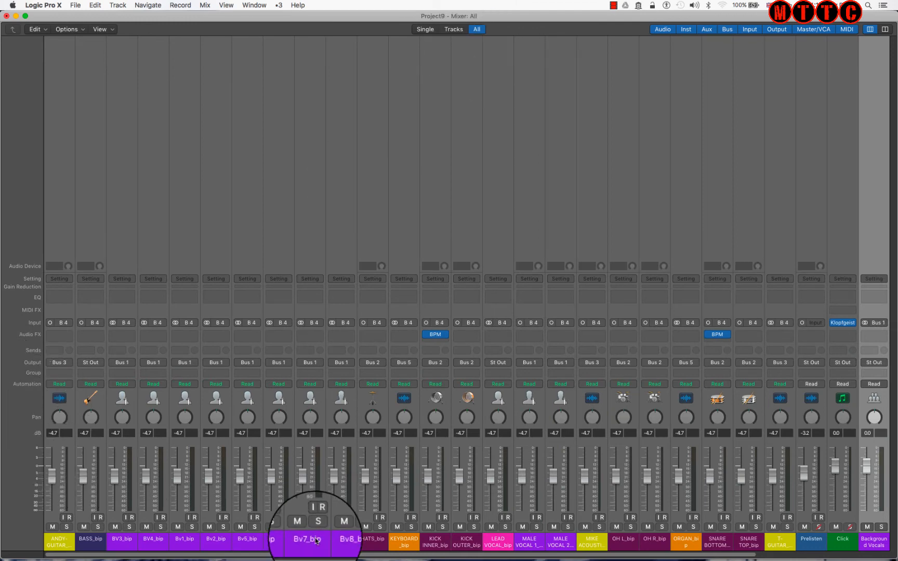
{"action": "scroll", "coordinate": [424, 547], "scroll_direction": "right", "scroll_amount": 5}
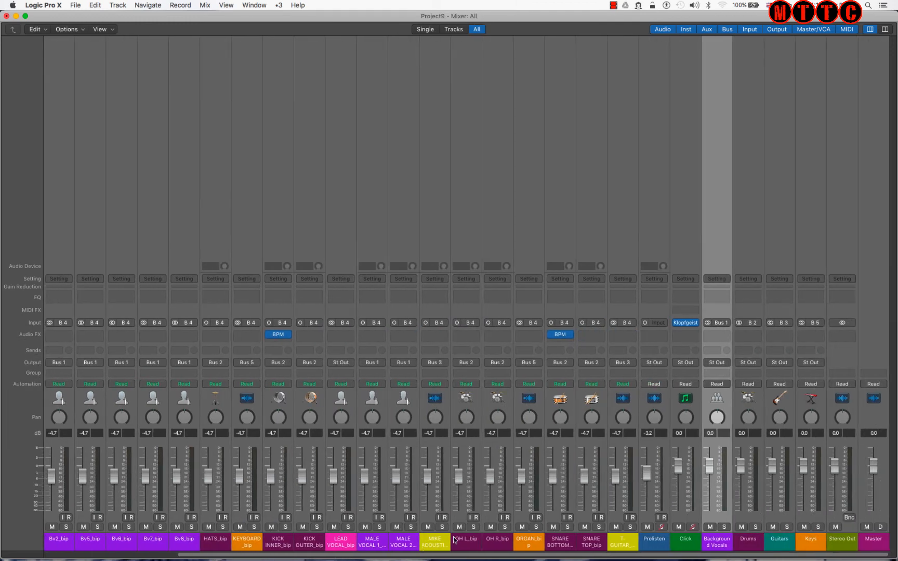
{"action": "scroll", "coordinate": [229, 543], "scroll_direction": "left", "scroll_amount": 5}
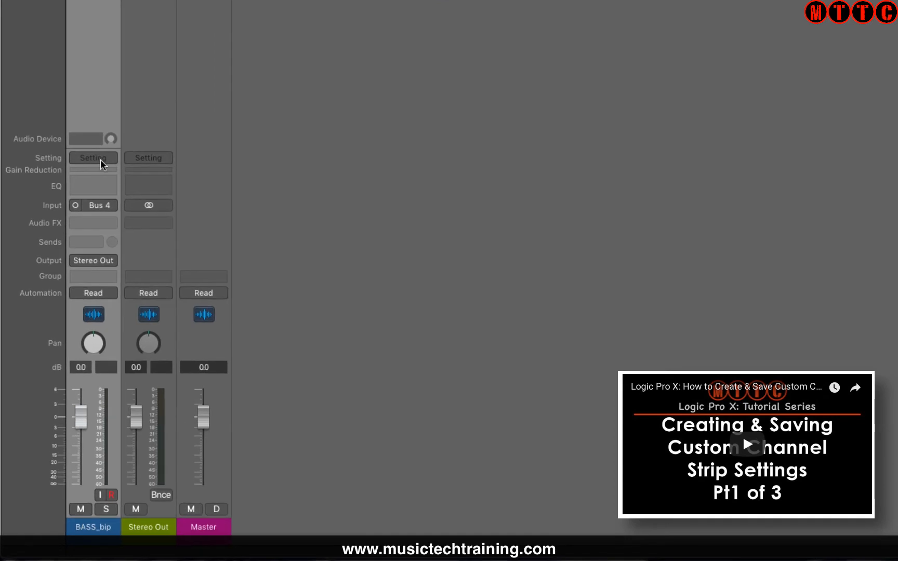
Step: Load the channel strip setting American Stack (Fat) from Legacy, Logic, 04 Bass Guitar on the BASS_bip strip
{"action": "left_click", "coordinate": [93, 158]}
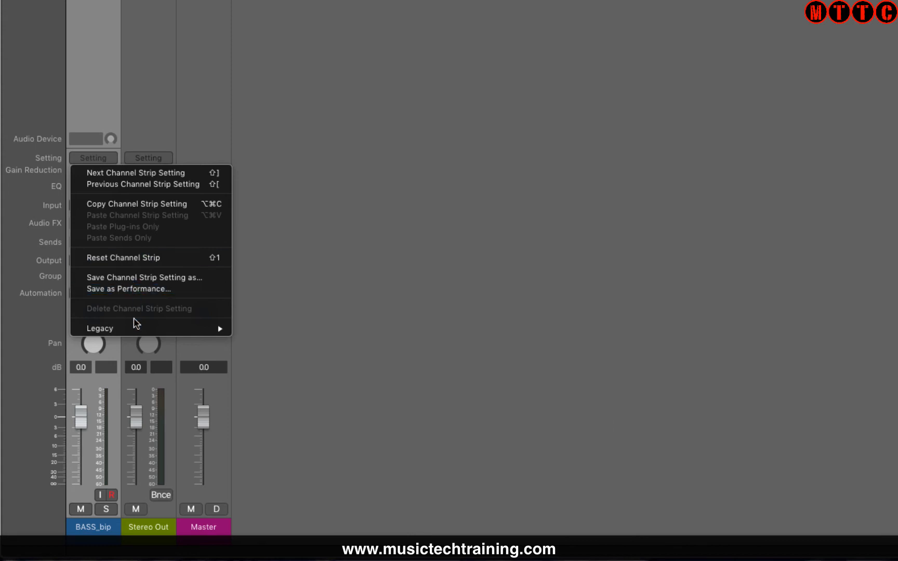
{"action": "mouse_move", "coordinate": [136, 327]}
{"action": "mouse_move", "coordinate": [310, 332]}
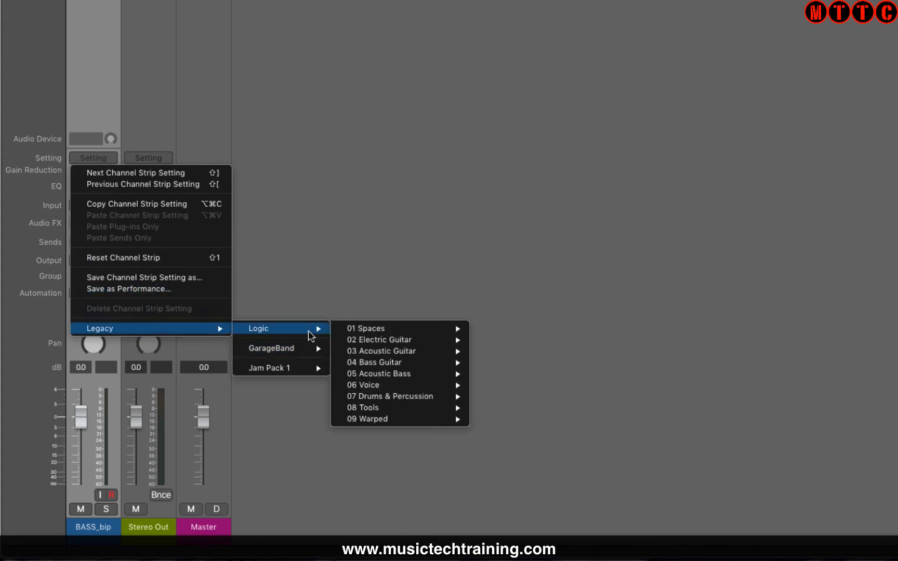
{"action": "mouse_move", "coordinate": [425, 365]}
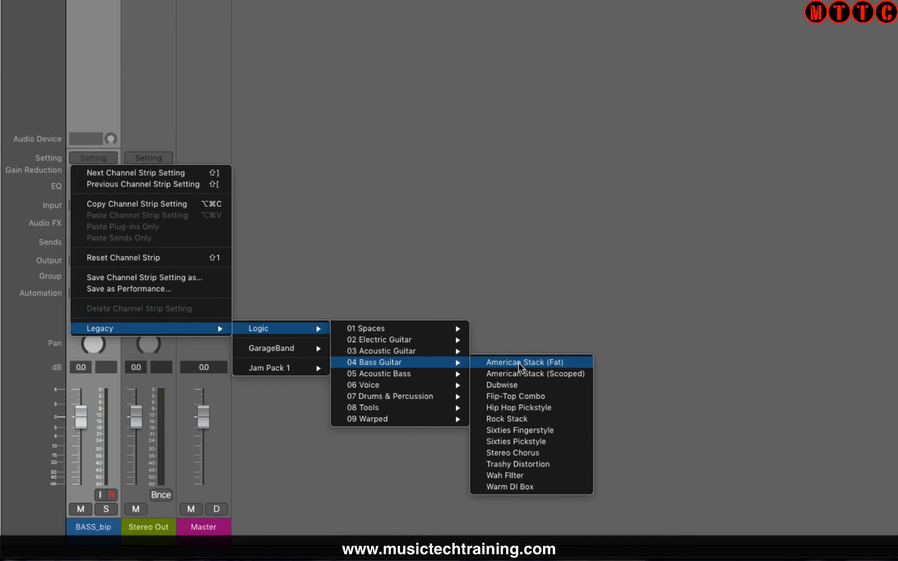
{"action": "left_click", "coordinate": [518, 363]}
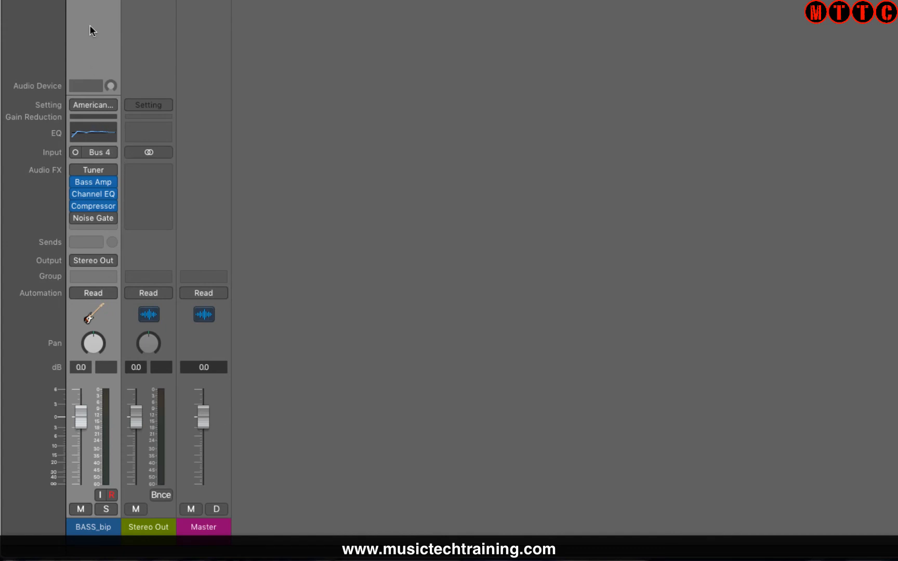
Step: Open the Bass Amp plug-in on BASS_bip, examine its available amp models, and close it without changing the model
{"action": "mouse_move", "coordinate": [87, 196]}
{"action": "mouse_move", "coordinate": [102, 241]}
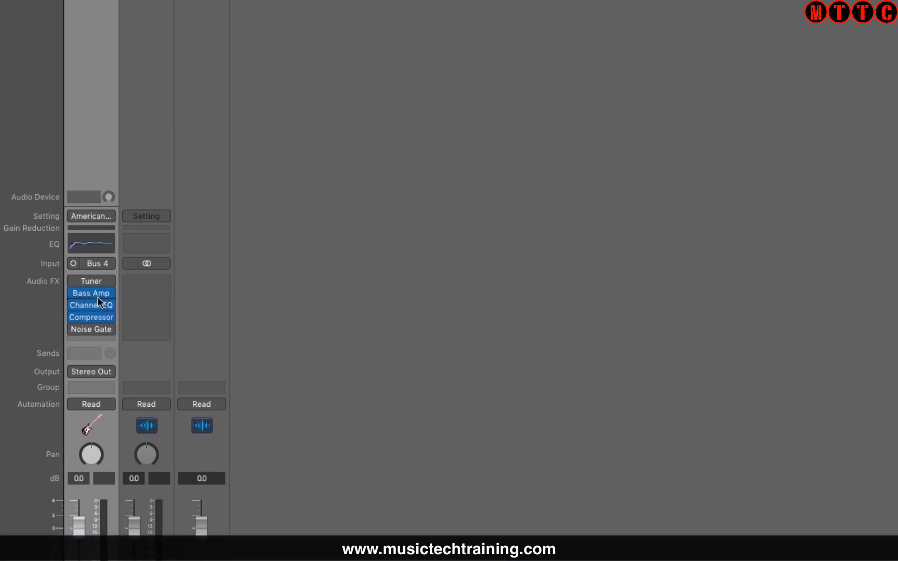
{"action": "left_click", "coordinate": [93, 293]}
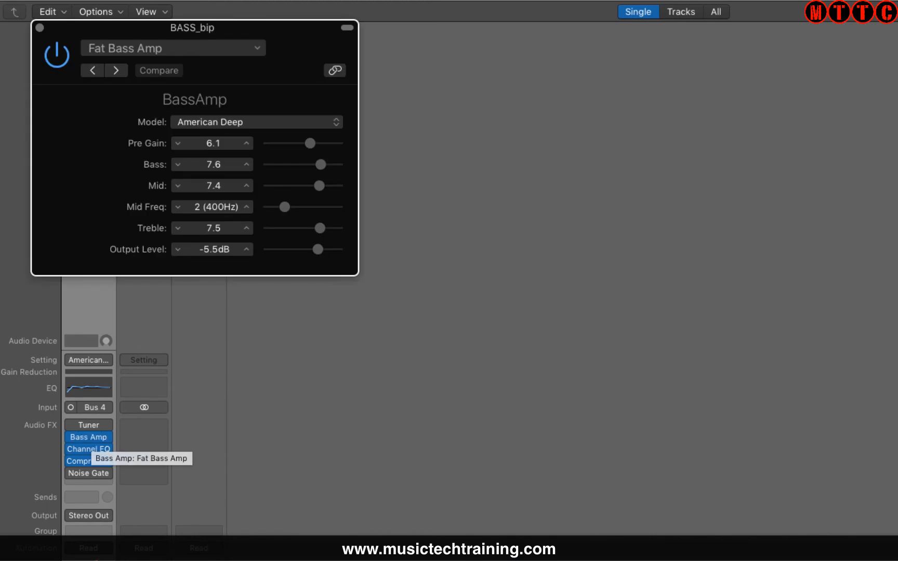
{"action": "left_click_drag", "start_coordinate": [286, 38], "coordinate": [556, 57]}
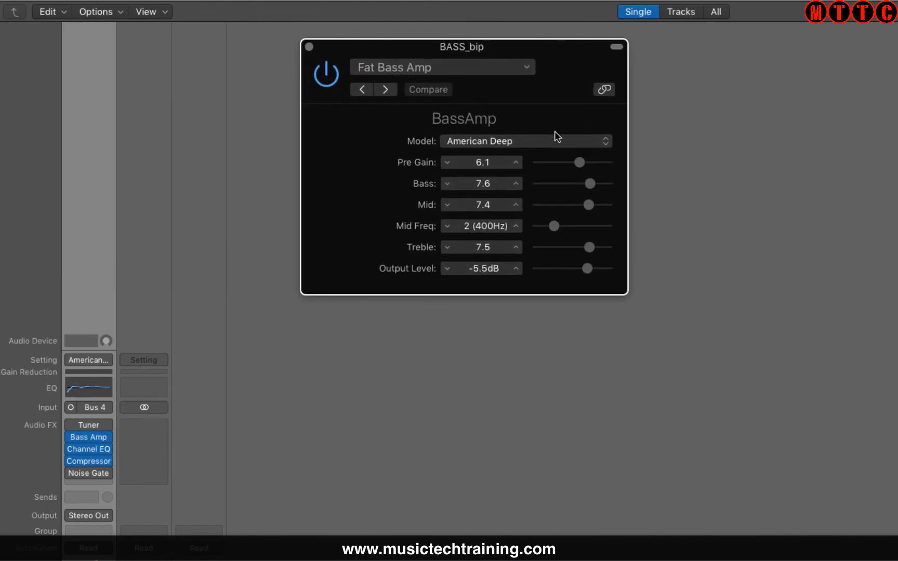
{"action": "left_click", "coordinate": [558, 145]}
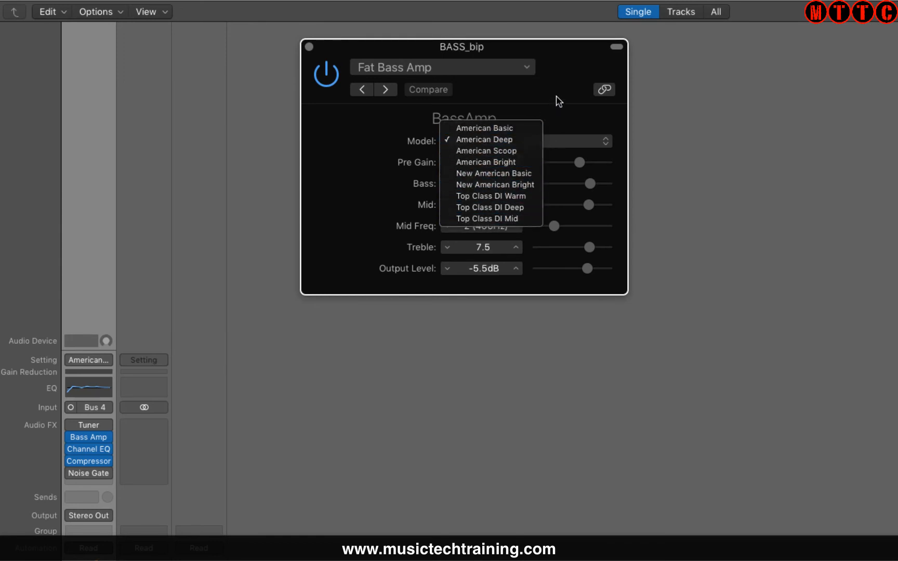
{"action": "left_click", "coordinate": [556, 96]}
{"action": "left_click", "coordinate": [308, 46]}
Step: Load the E-Bass EQ preset from the Guitar category in BASS_bip's Channel EQ and close the plug-in
{"action": "mouse_move", "coordinate": [94, 450]}
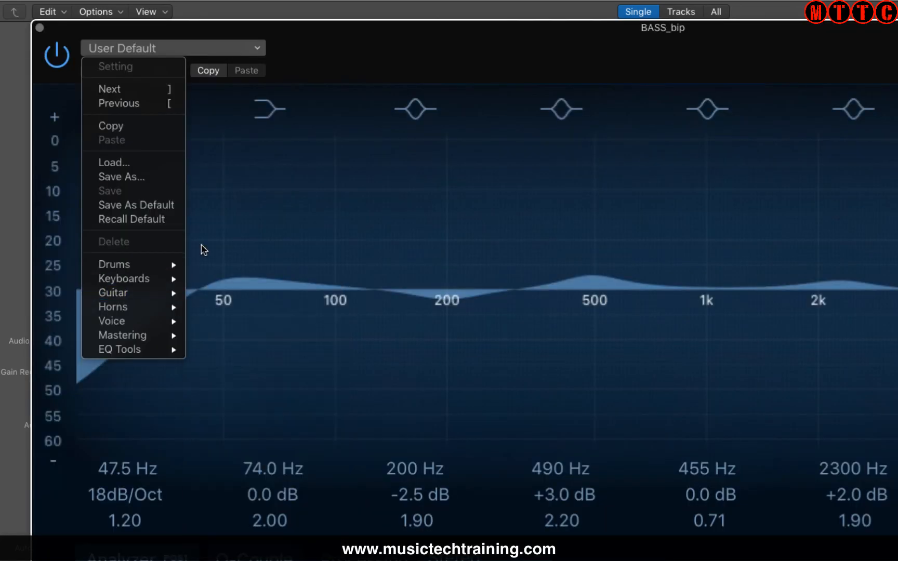
{"action": "left_click", "coordinate": [341, 28]}
{"action": "left_click", "coordinate": [240, 45]}
{"action": "mouse_move", "coordinate": [131, 320]}
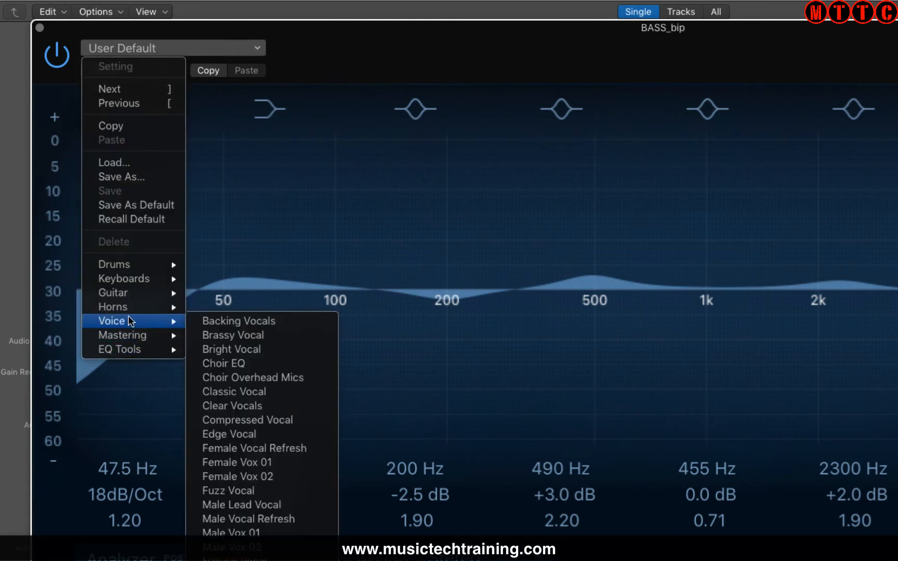
{"action": "mouse_move", "coordinate": [135, 299]}
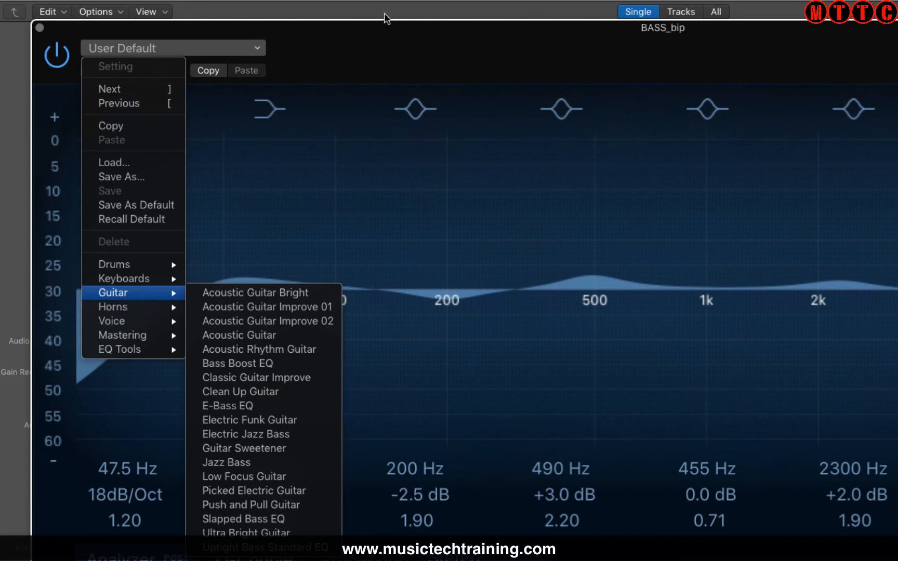
{"action": "left_click", "coordinate": [349, 29]}
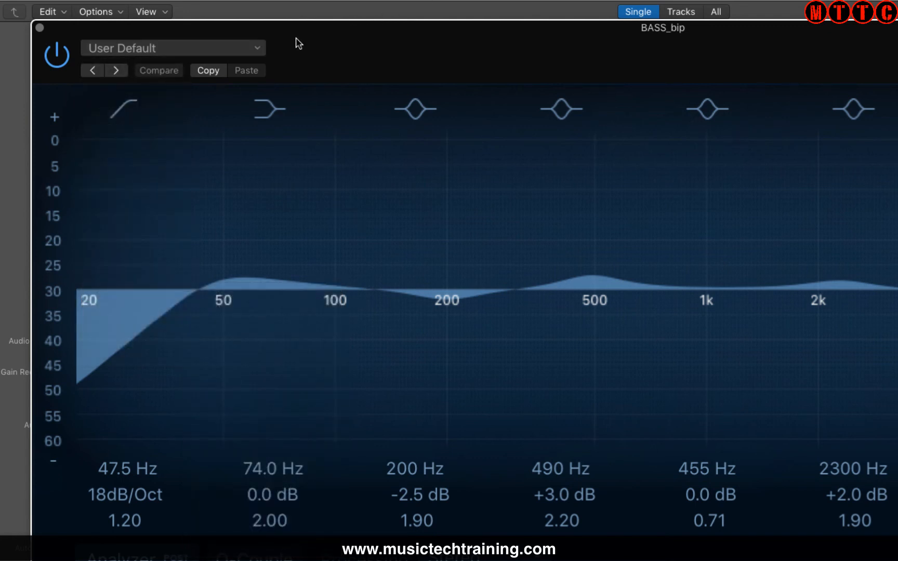
{"action": "left_click", "coordinate": [39, 29]}
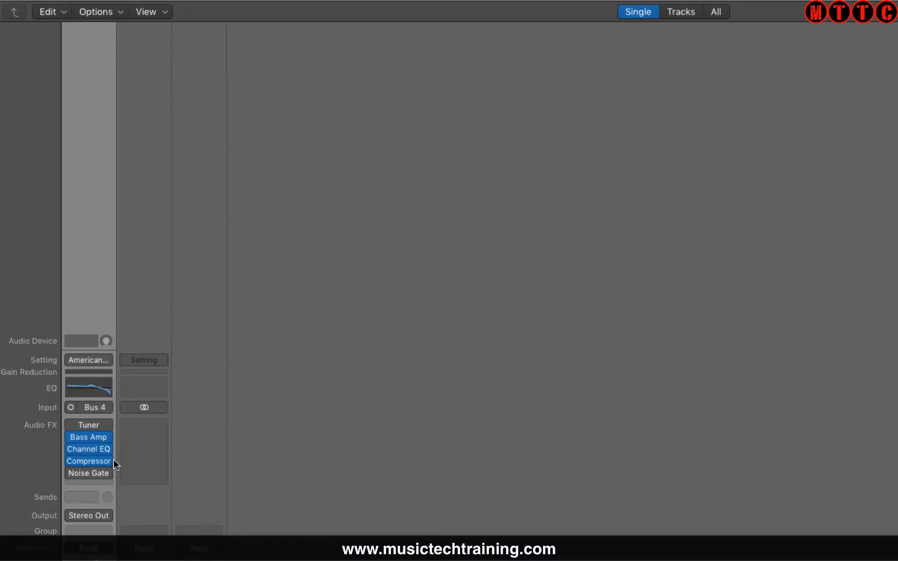
Step: Open the Compressor on BASS_bip and browse its preset categories, including Guitars and Compressor Tools
{"action": "left_click", "coordinate": [88, 460]}
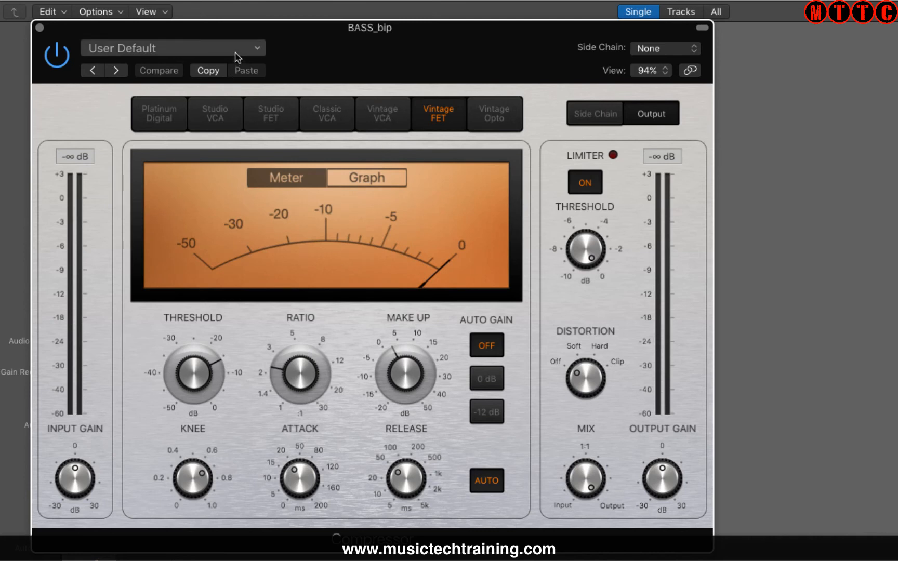
{"action": "left_click_drag", "start_coordinate": [311, 41], "coordinate": [443, 31]}
{"action": "left_click", "coordinate": [364, 38]}
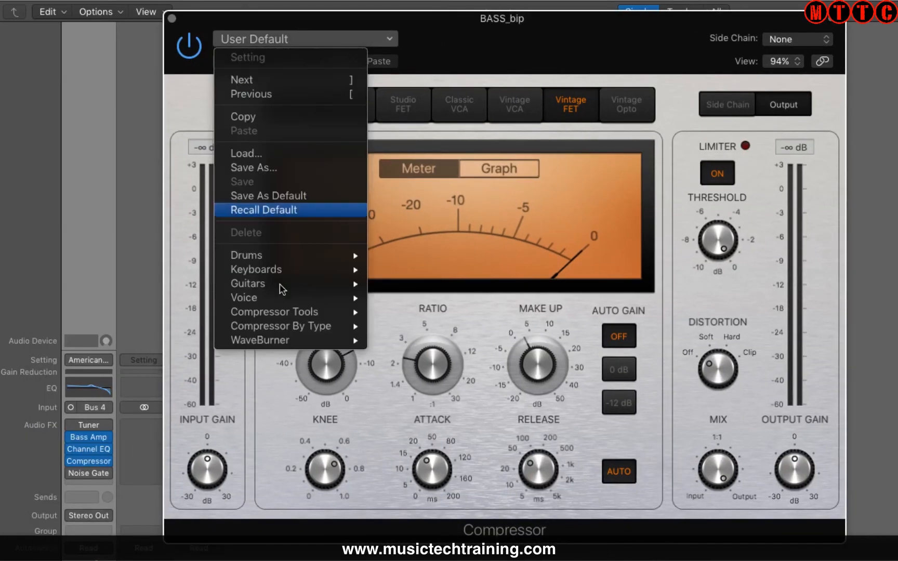
{"action": "mouse_move", "coordinate": [276, 310]}
{"action": "mouse_move", "coordinate": [281, 284]}
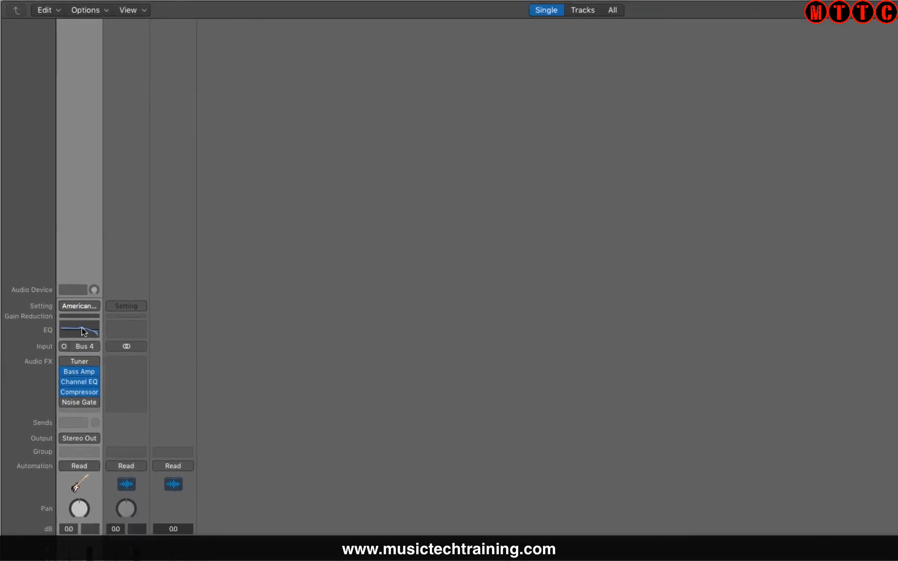
Step: Open BASS_bip's Channel EQ from the strip's EQ display, inspect the E-Bass EQ curve, and close it
{"action": "left_click", "coordinate": [82, 328]}
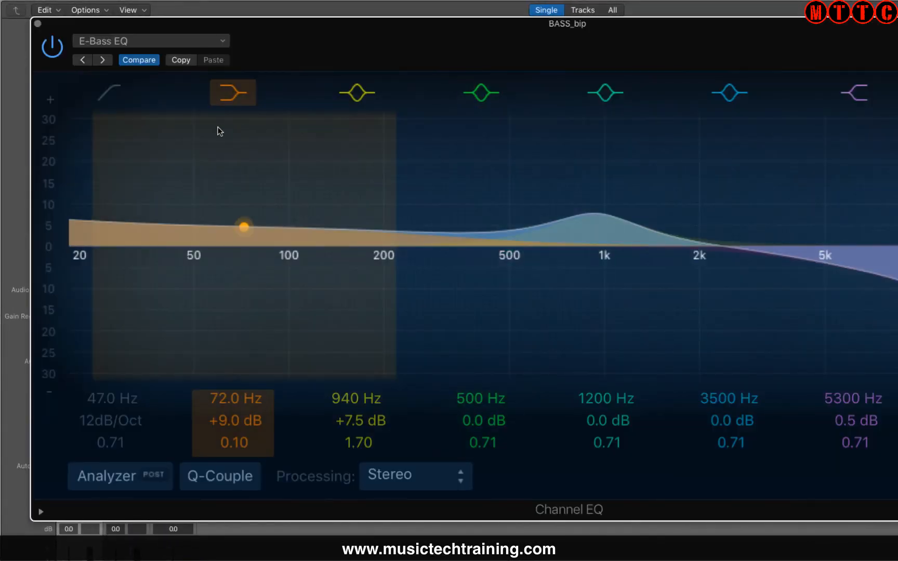
{"action": "left_click", "coordinate": [51, 49]}
{"action": "left_click", "coordinate": [37, 24]}
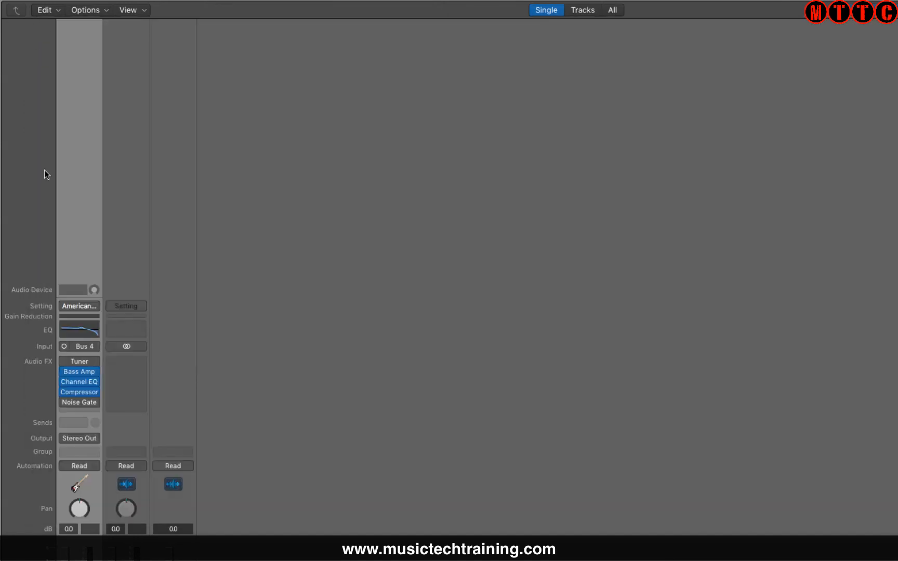
Step: Enable the Noise Gate on BASS_bip, load the Bass Light preset from Guitars in its Compressor, and close the plug-in
{"action": "left_click", "coordinate": [81, 395]}
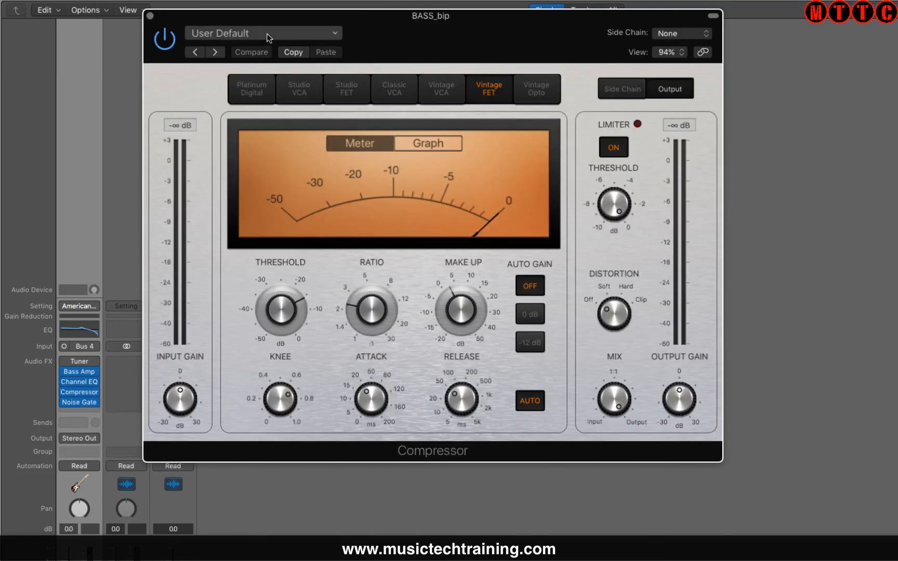
{"action": "left_click", "coordinate": [266, 33]}
{"action": "mouse_move", "coordinate": [229, 244]}
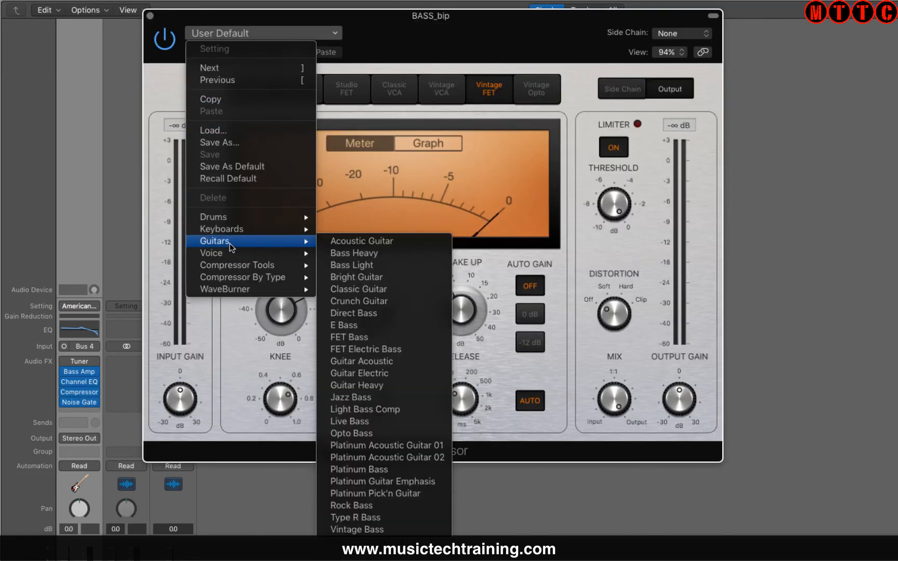
{"action": "left_click", "coordinate": [404, 266]}
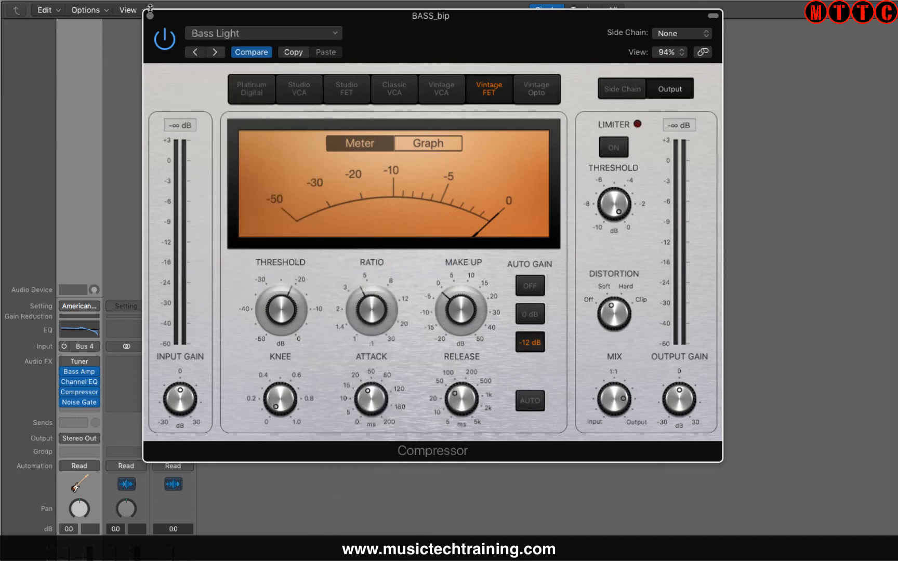
{"action": "left_click", "coordinate": [151, 16]}
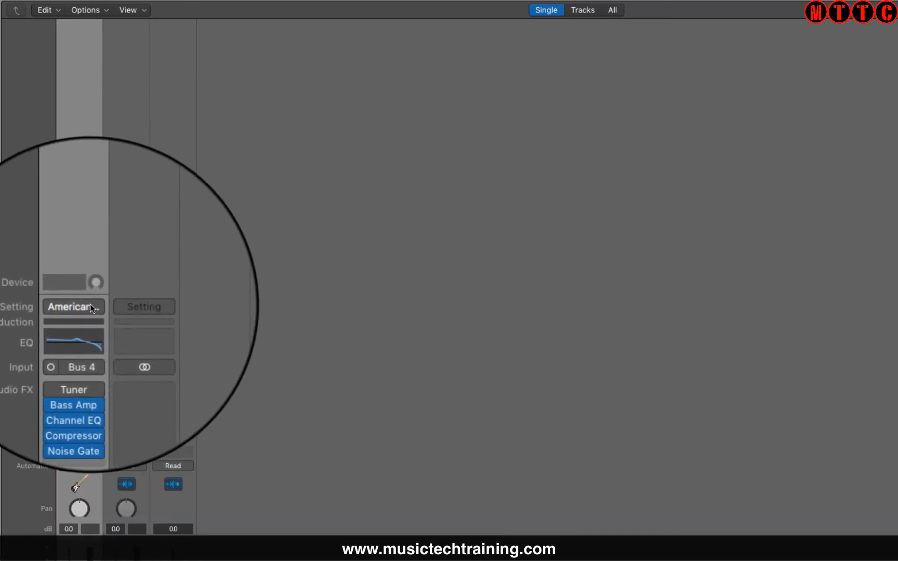
Step: Save the BASS_bip channel strip setting under the name American Stack (Fat) with the owner's name appended
{"action": "left_click", "coordinate": [91, 308]}
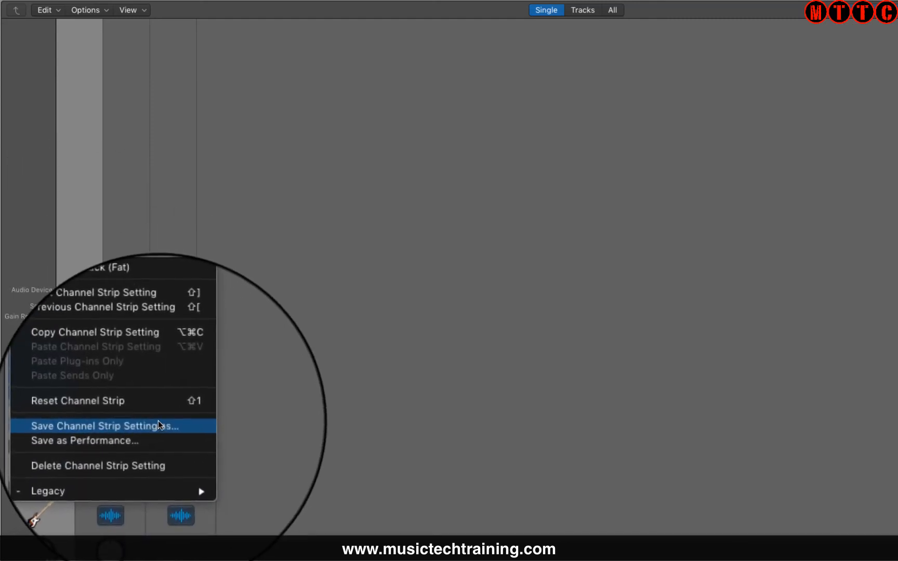
{"action": "left_click", "coordinate": [169, 430]}
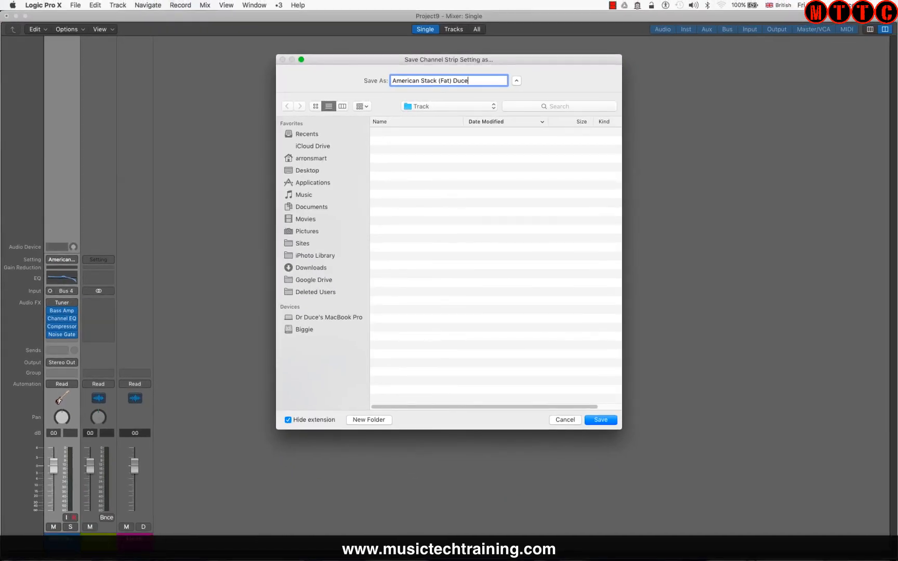
{"action": "type", "text": "Duce"}
{"action": "key", "text": "Return"}
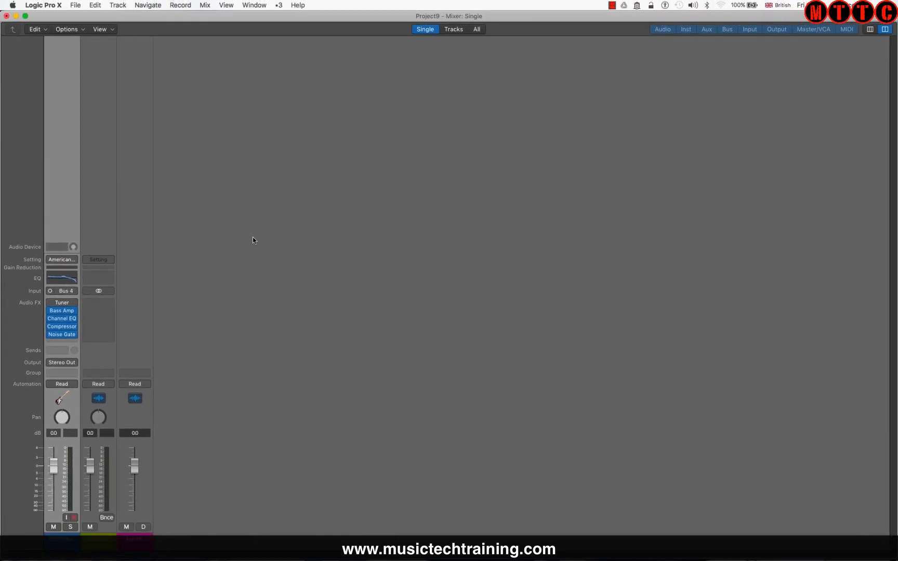
Step: Reset the BASS_bip channel strip and reload the custom-saved American Stack (Fat) setting on it
{"action": "left_click", "coordinate": [62, 261]}
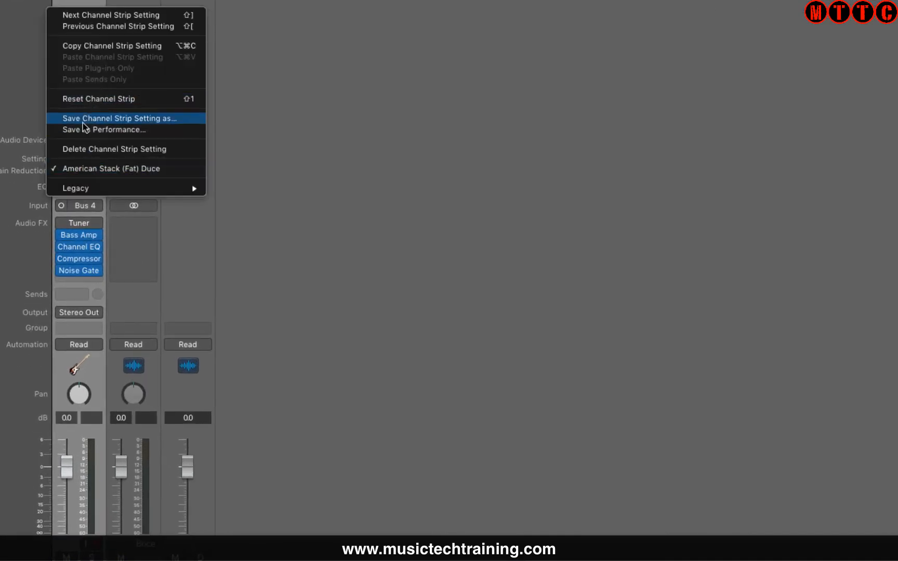
{"action": "left_click", "coordinate": [93, 99]}
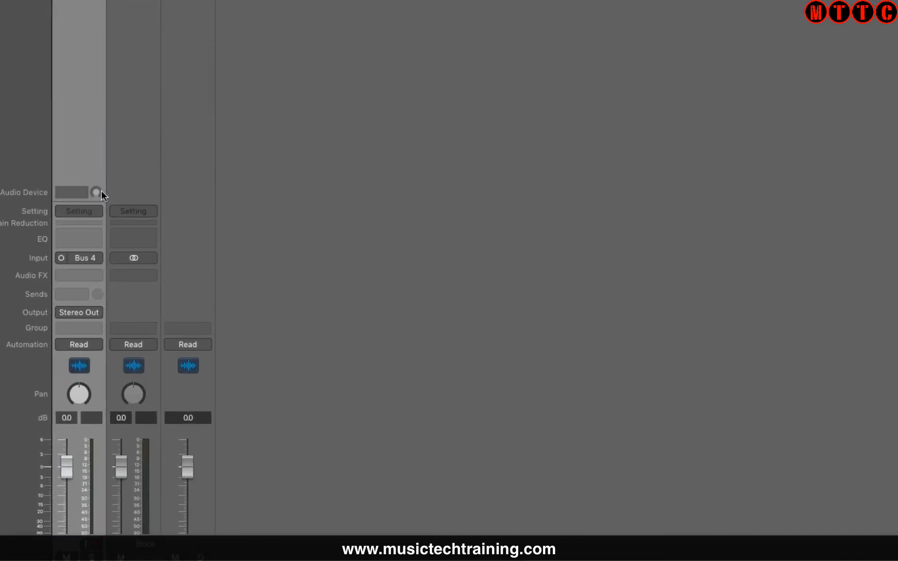
{"action": "left_click", "coordinate": [95, 212]}
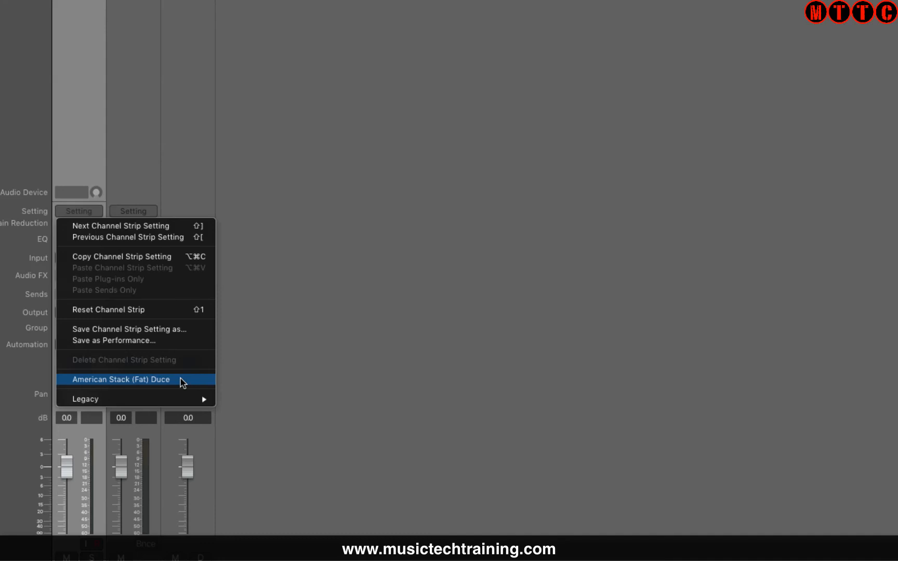
{"action": "left_click", "coordinate": [181, 380]}
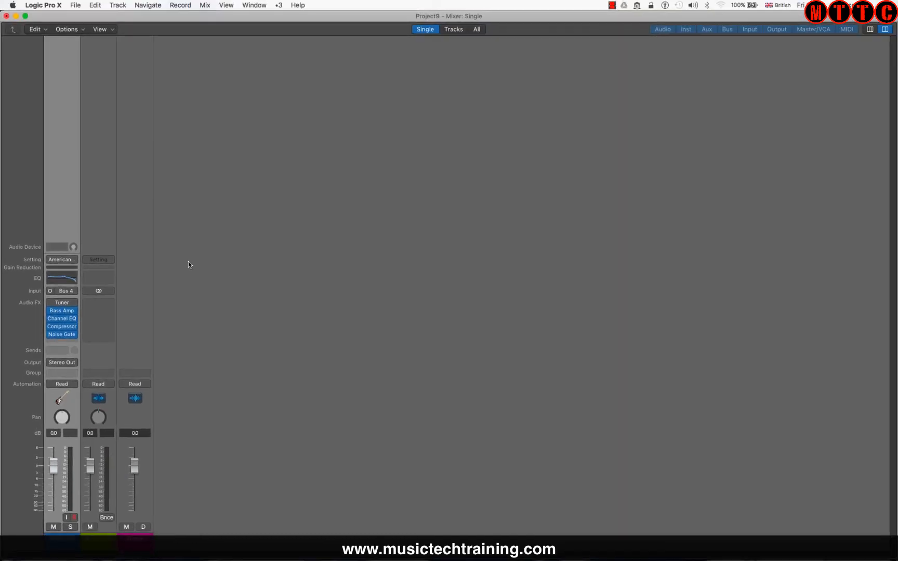